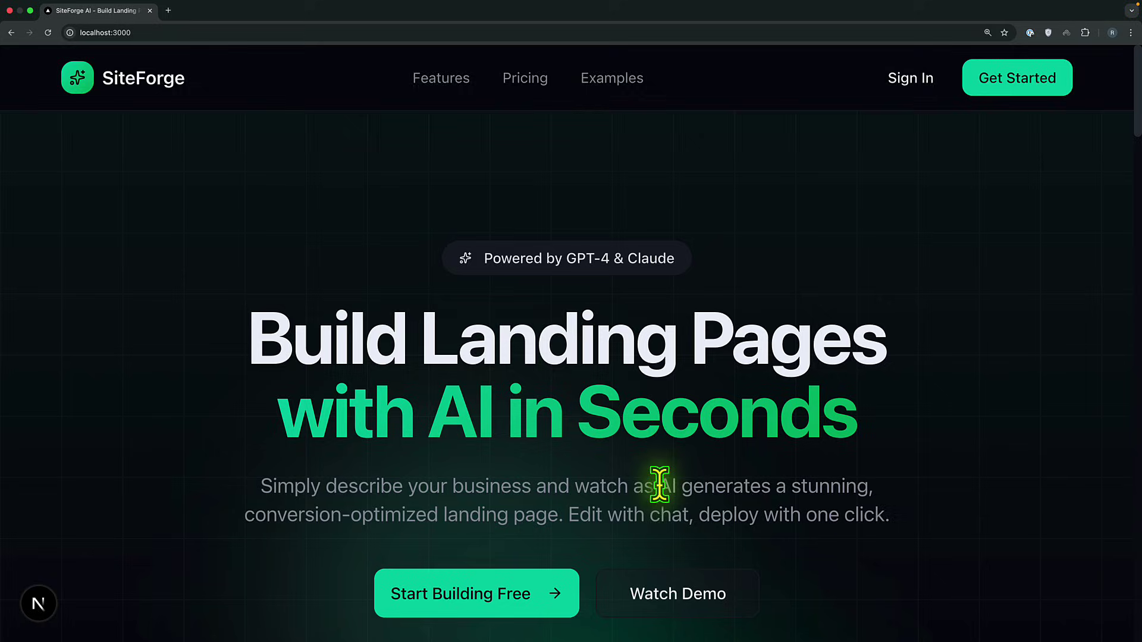
pyautogui.scroll(-1, 659, 485)
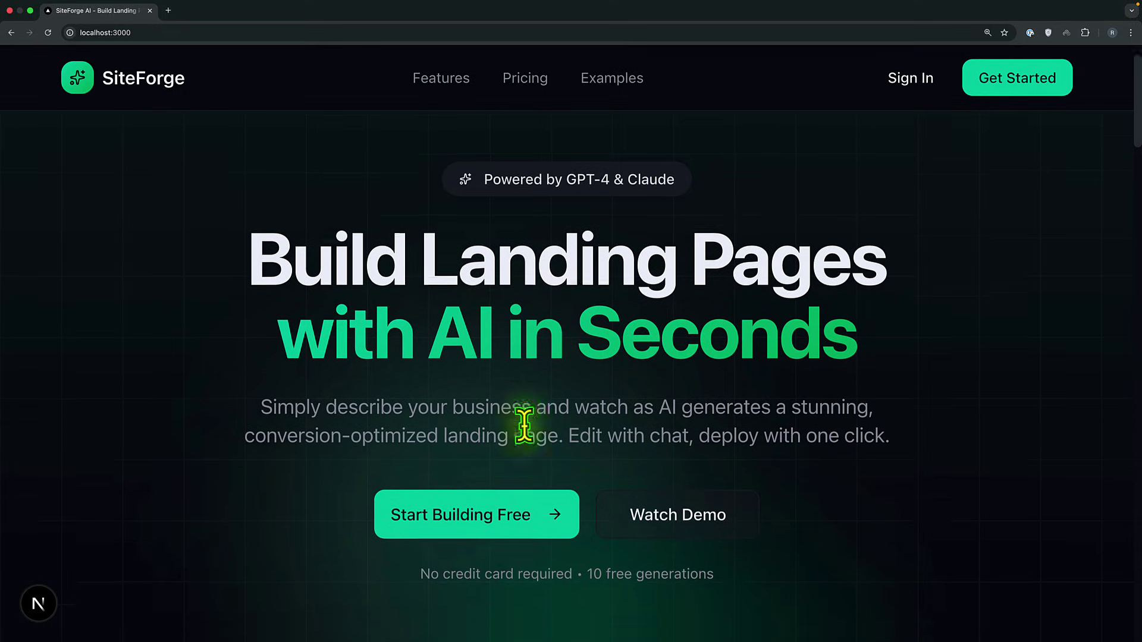
pyautogui.scroll(-1, 538, 443)
pyautogui.scroll(1, 812, 455)
pyautogui.scroll(-5, 812, 456)
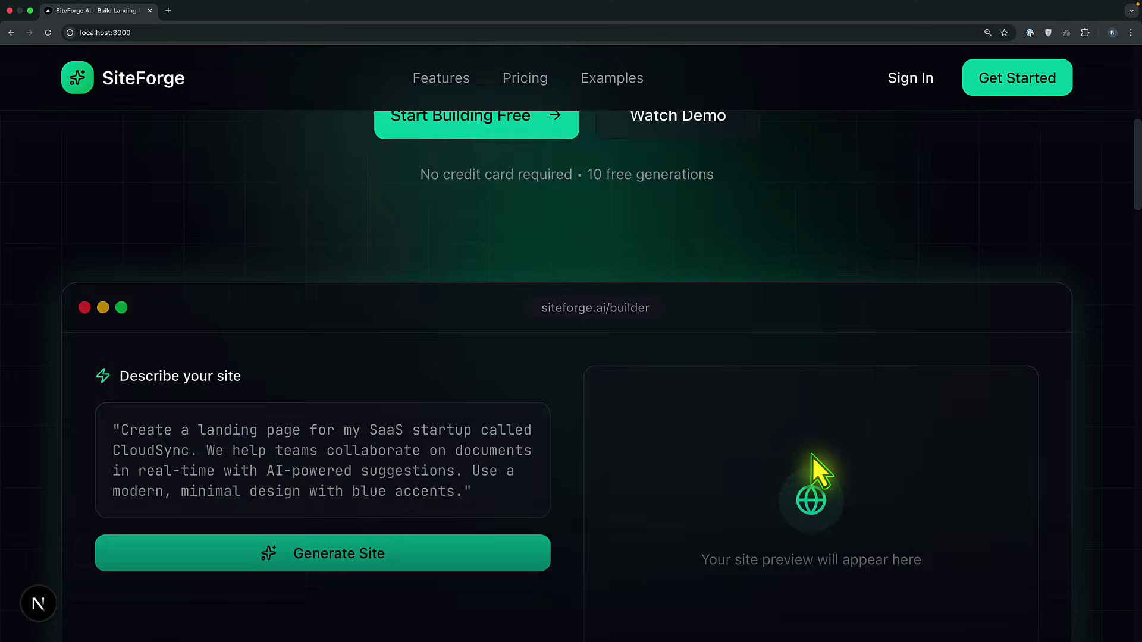
pyautogui.scroll(-10, 813, 457)
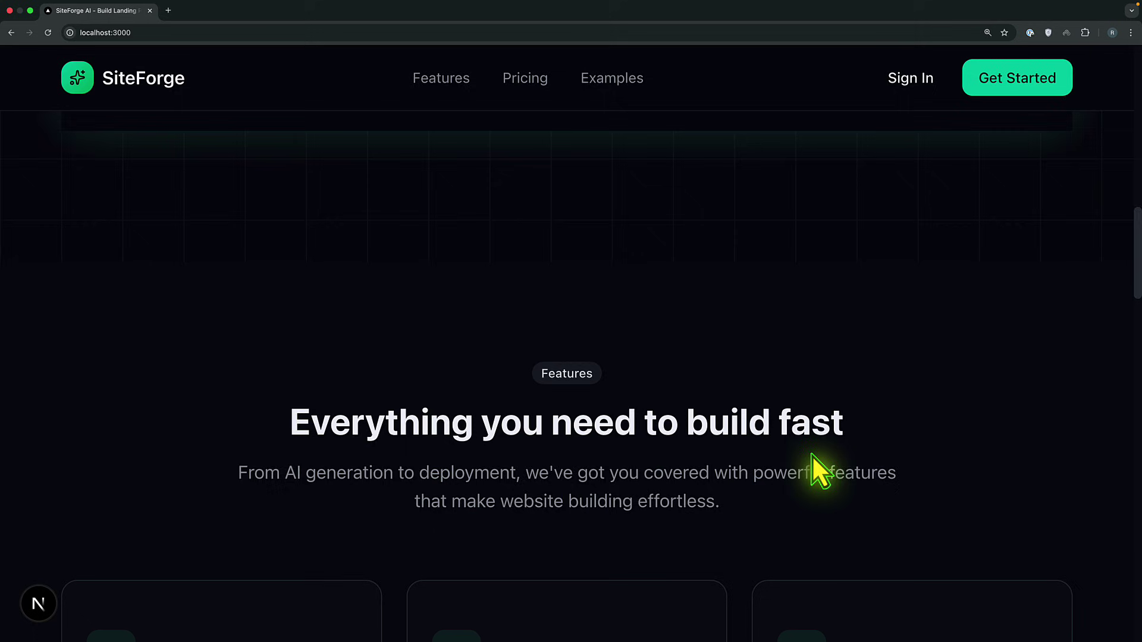
pyautogui.scroll(-5, 812, 455)
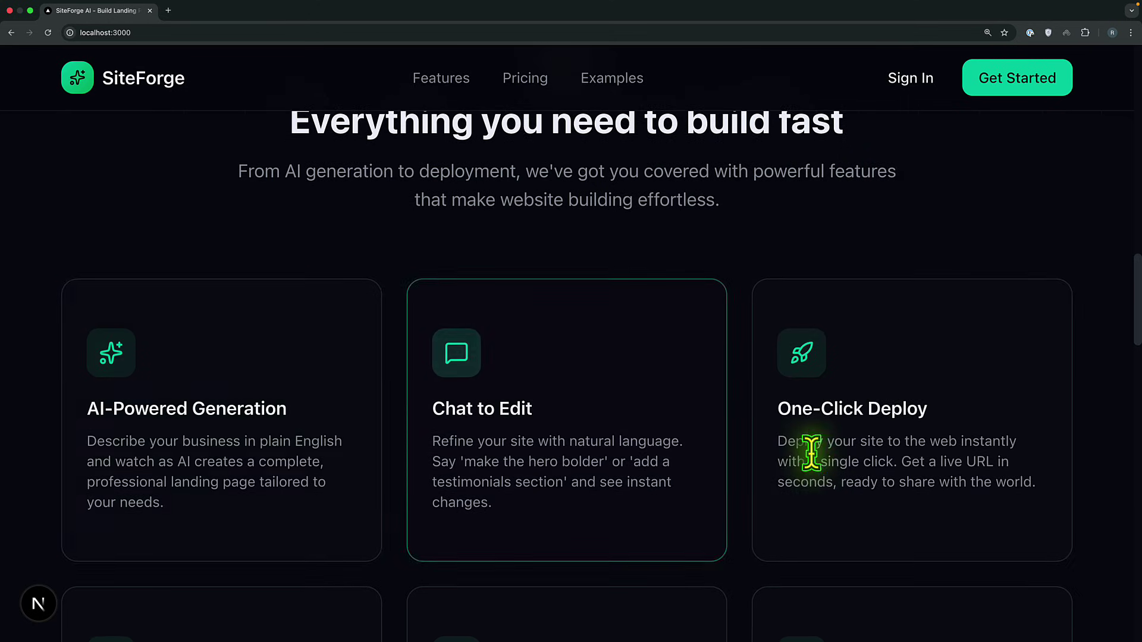
pyautogui.scroll(-1, 812, 455)
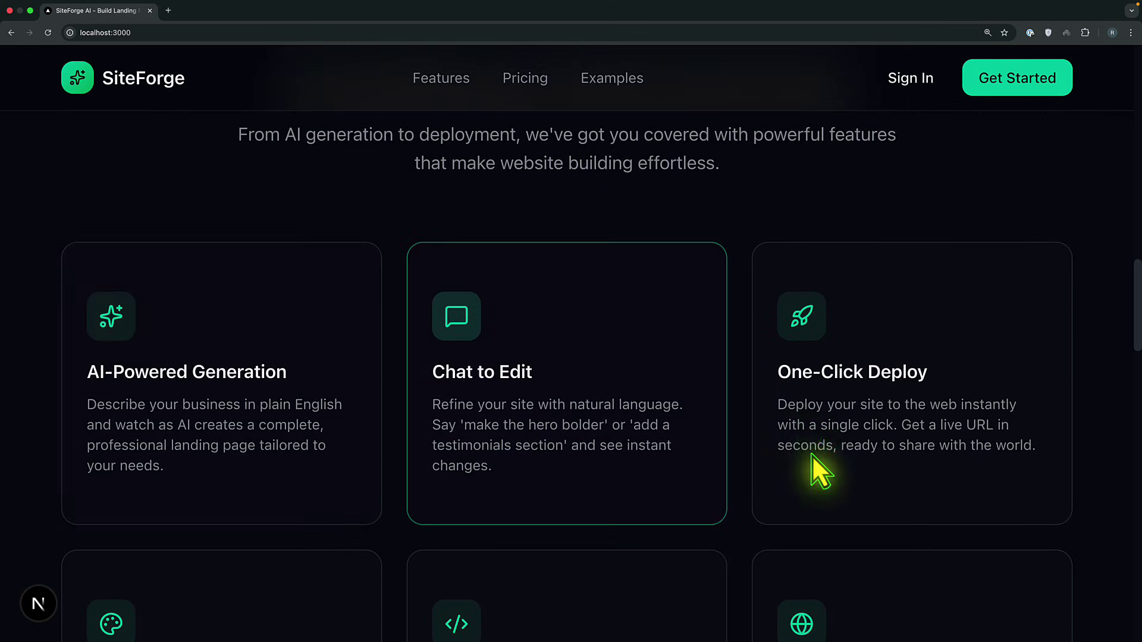
pyautogui.scroll(-1, 827, 458)
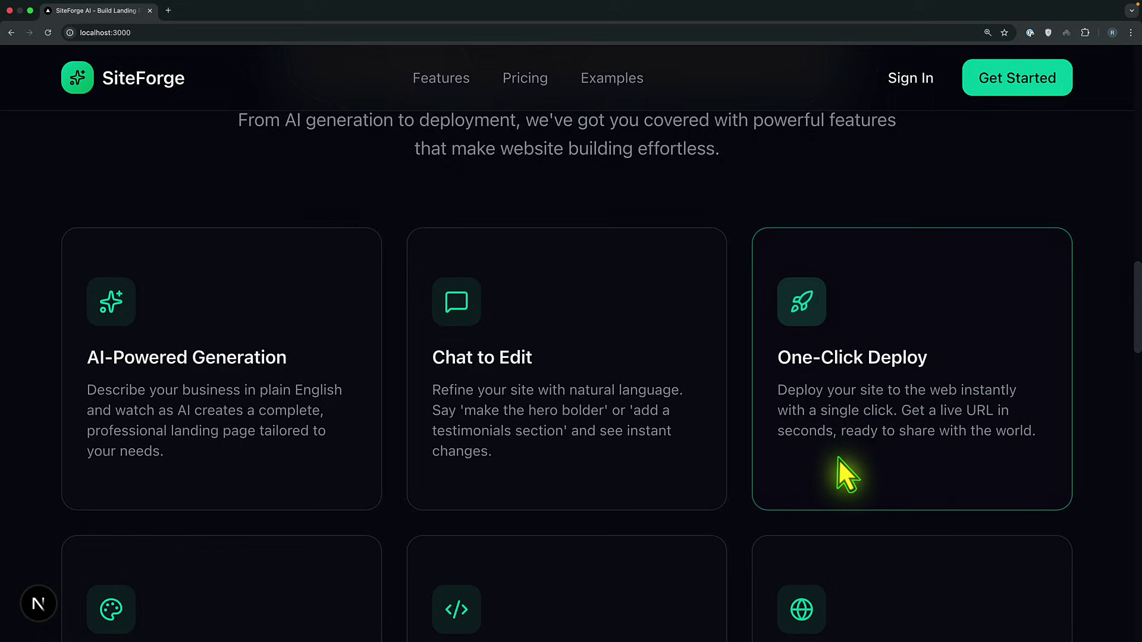
pyautogui.scroll(-4, 840, 459)
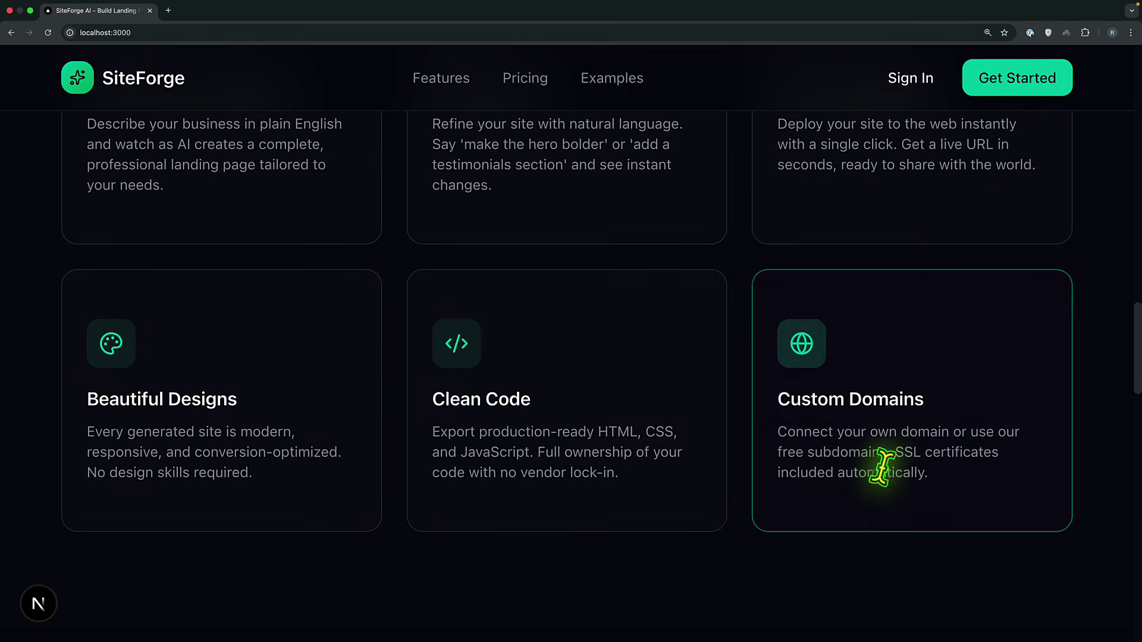
pyautogui.scroll(-7, 884, 471)
pyautogui.scroll(-4, 883, 469)
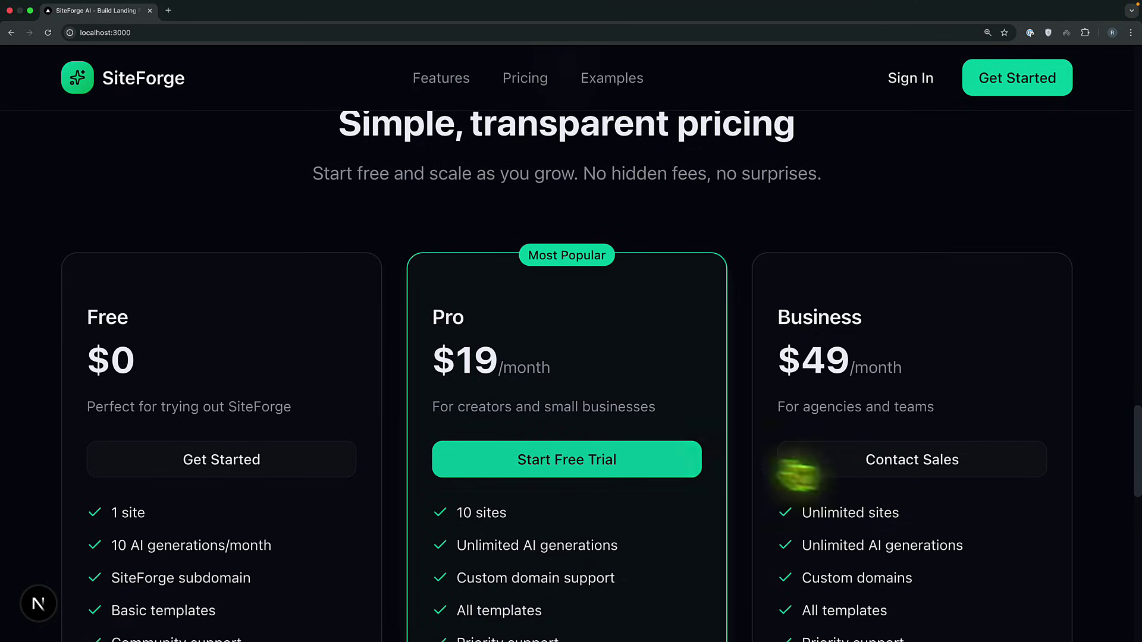
pyautogui.scroll(-6, 496, 440)
pyautogui.scroll(-5, 496, 440)
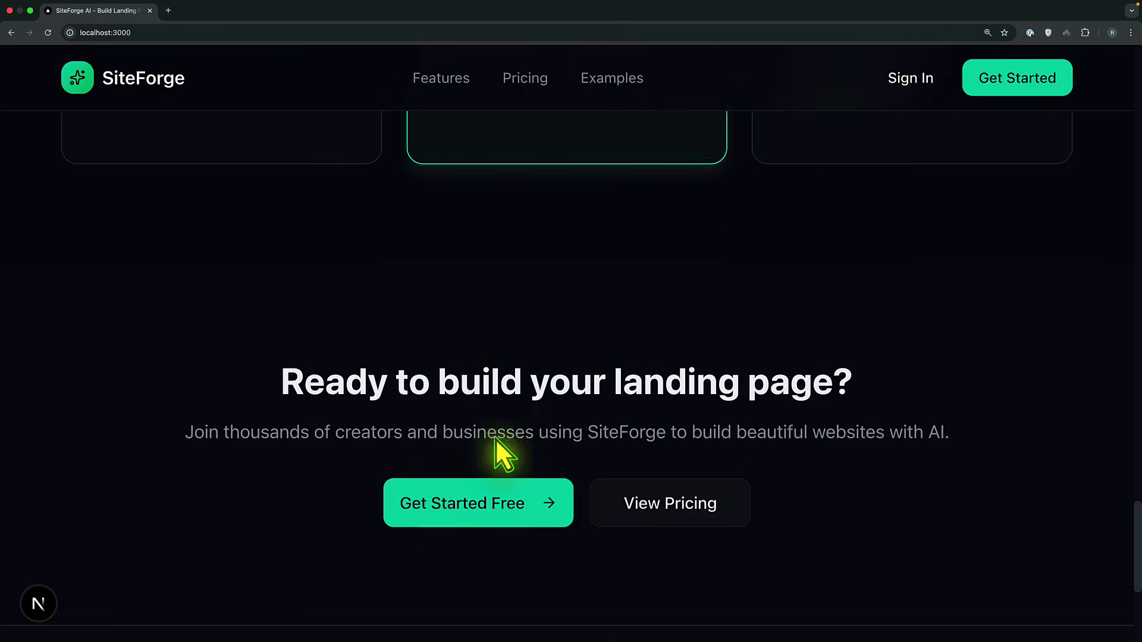
pyautogui.scroll(-5, 496, 440)
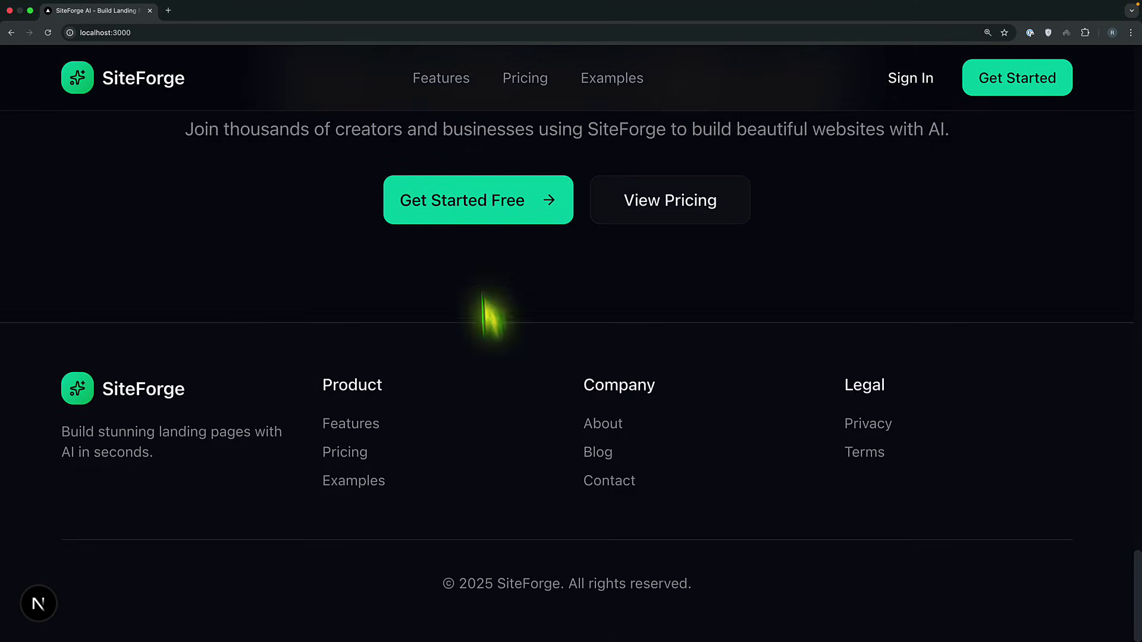
pyautogui.click(458, 81)
pyautogui.scroll(-6, 581, 417)
pyautogui.scroll(-4, 580, 409)
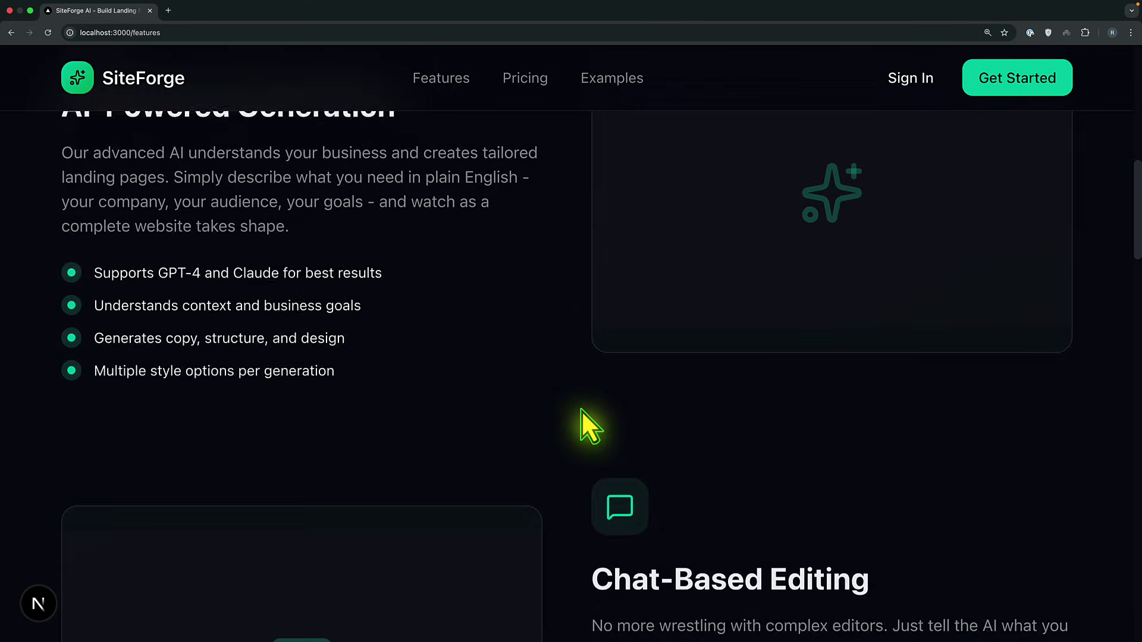
pyautogui.scroll(3, 581, 416)
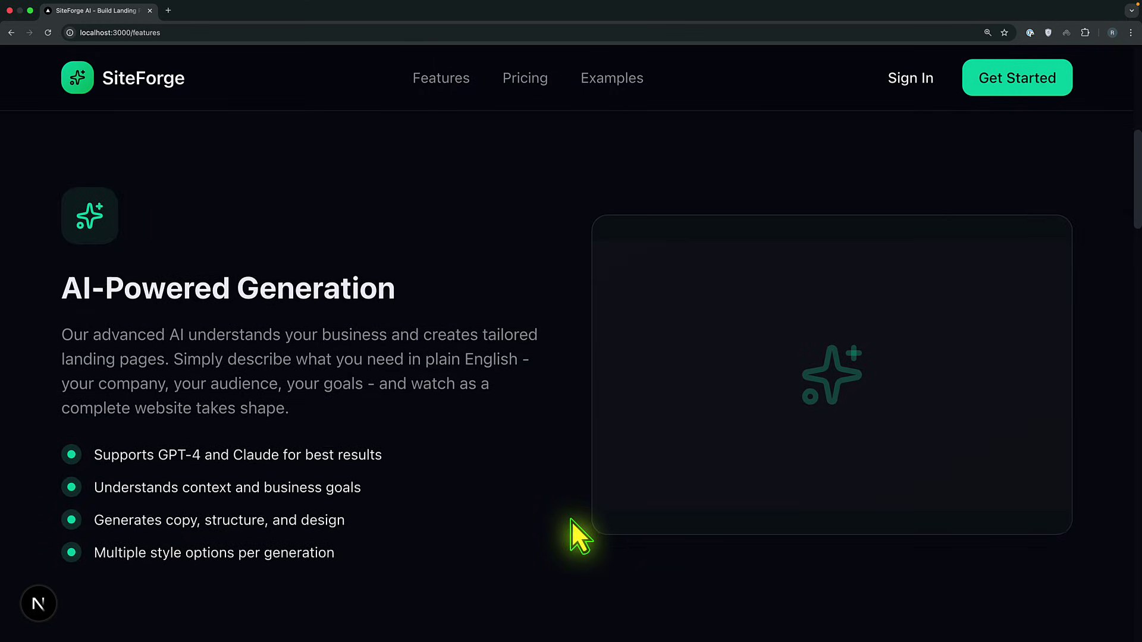
pyautogui.scroll(-10, 571, 520)
pyautogui.scroll(-15, 571, 520)
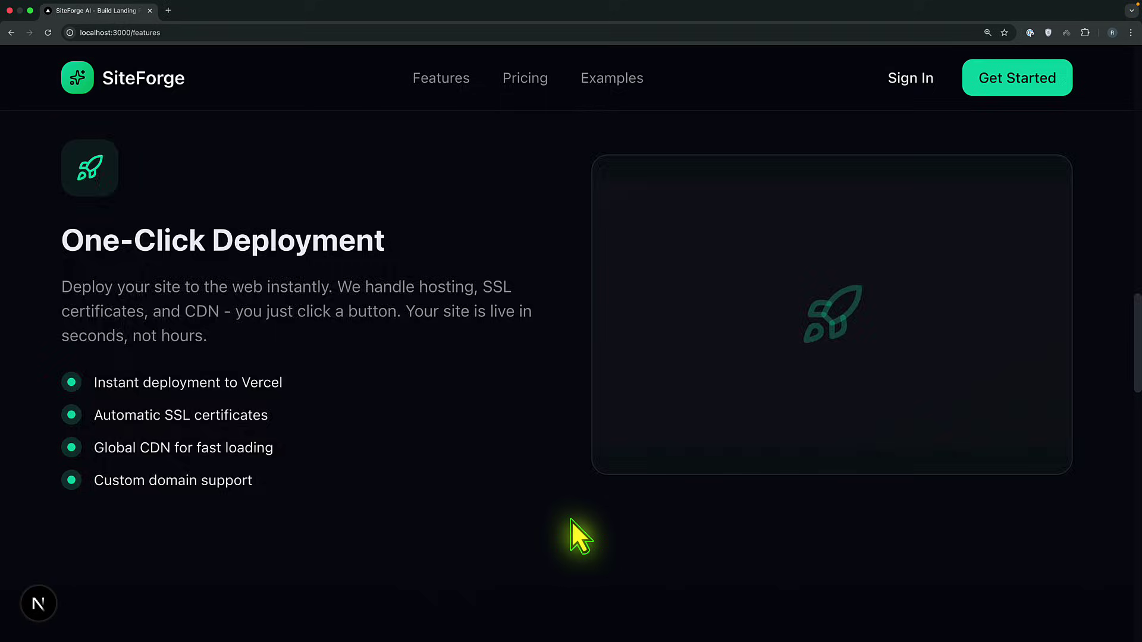
pyautogui.scroll(-7, 571, 493)
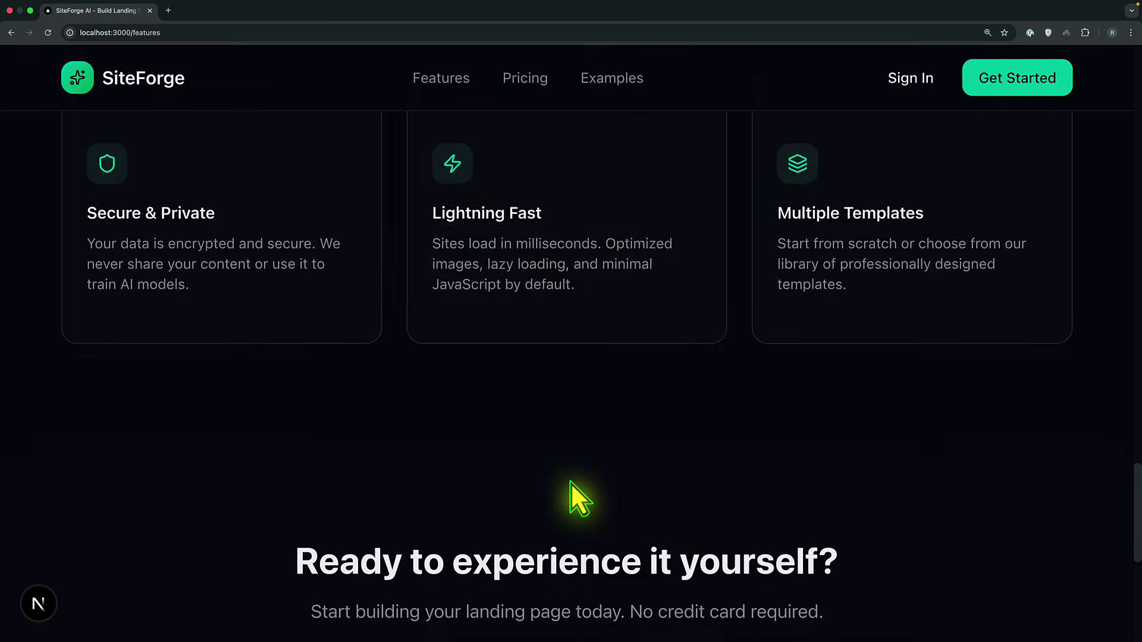
pyautogui.click(524, 80)
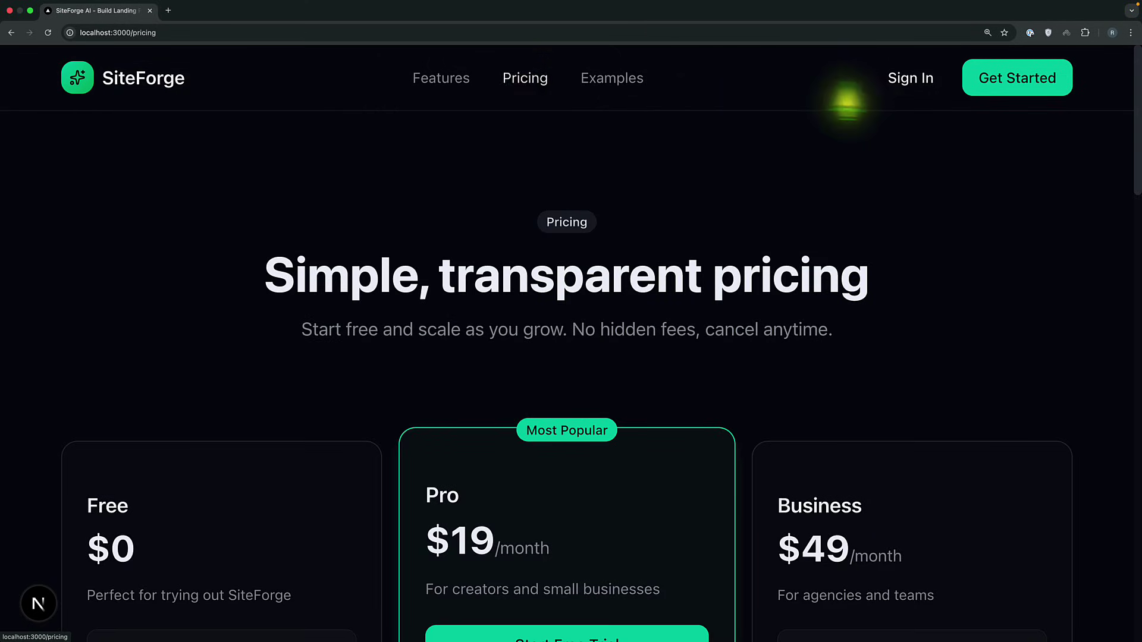
pyautogui.click(919, 89)
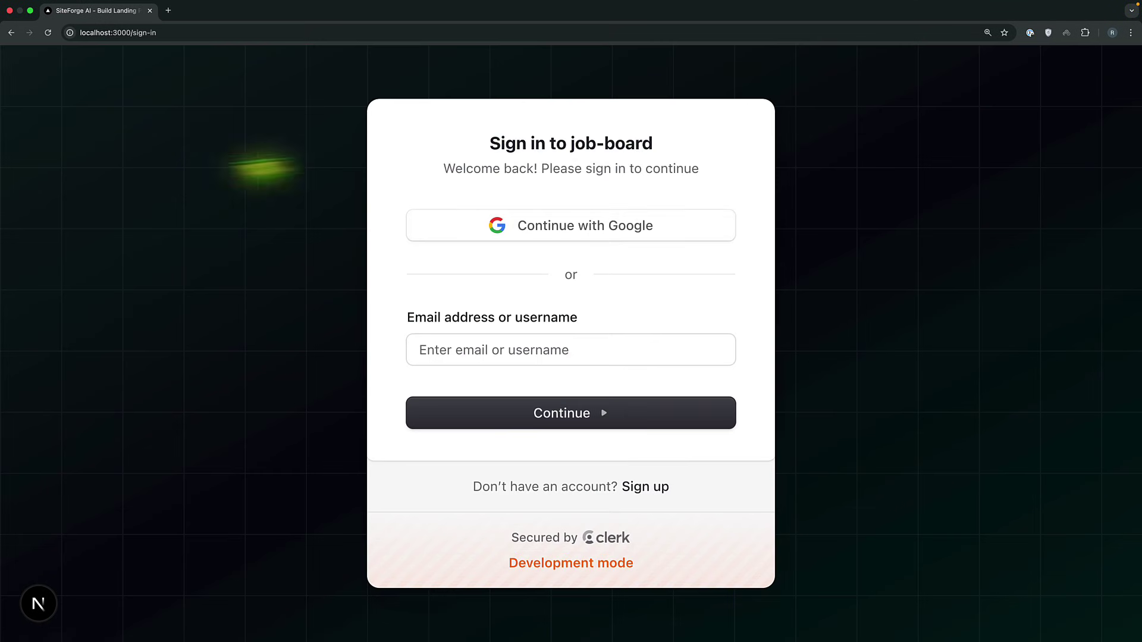
pyautogui.click(12, 34)
pyautogui.click(12, 34)
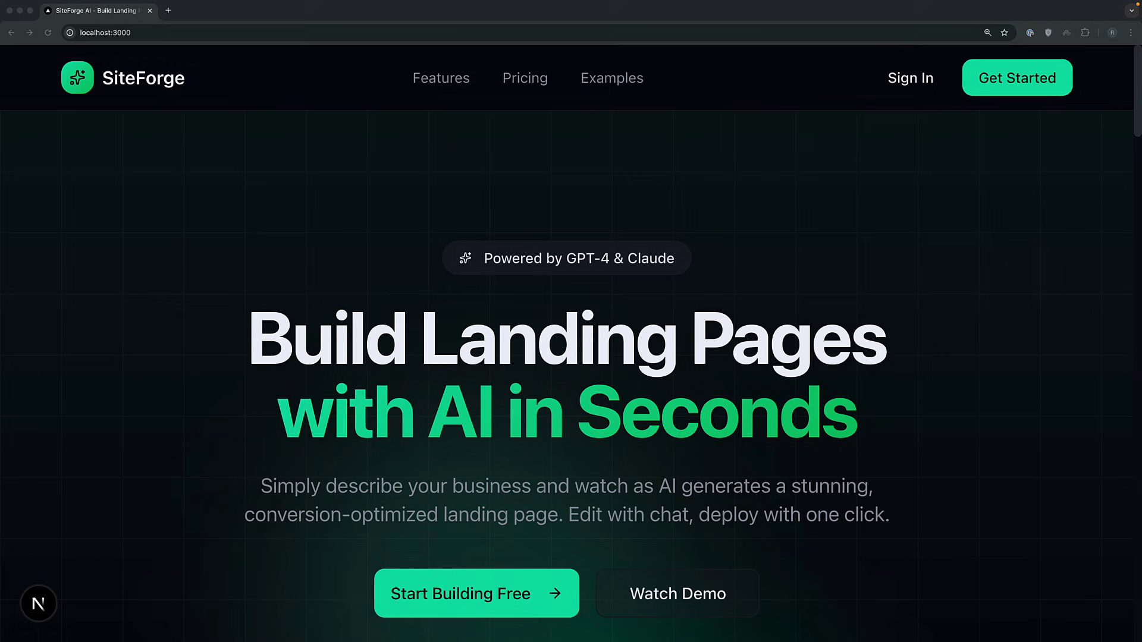
# - Sign in to SiteForge through Clerk with a Google account, approving Google's consent screen
pyautogui.click(721, 373)
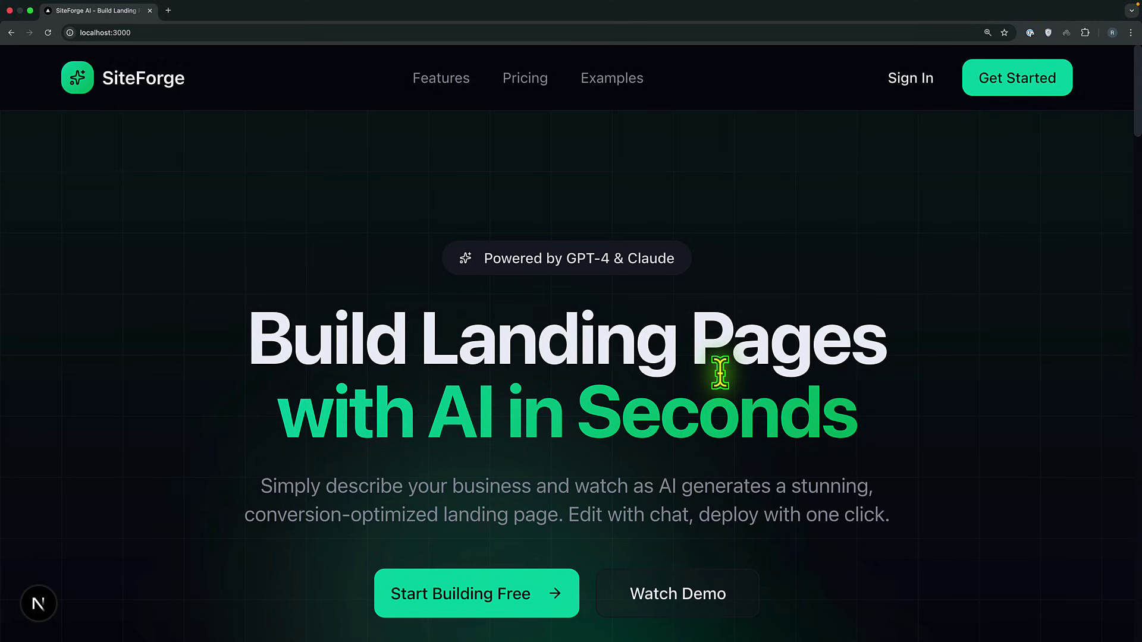
pyautogui.scroll(-5, 720, 375)
pyautogui.scroll(5, 721, 381)
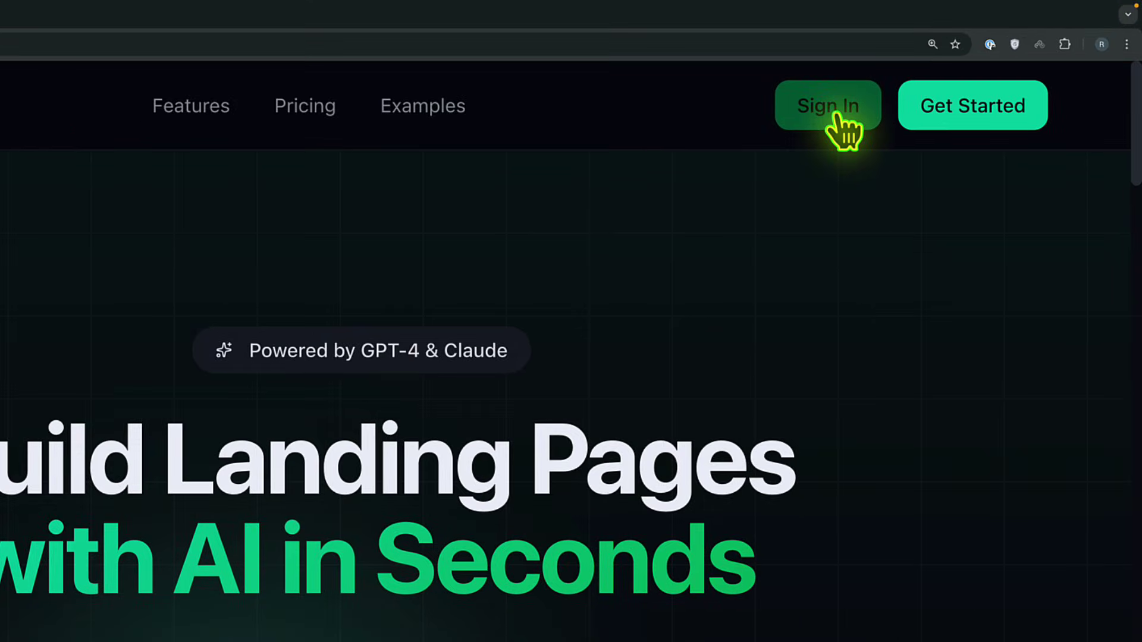
pyautogui.click(834, 114)
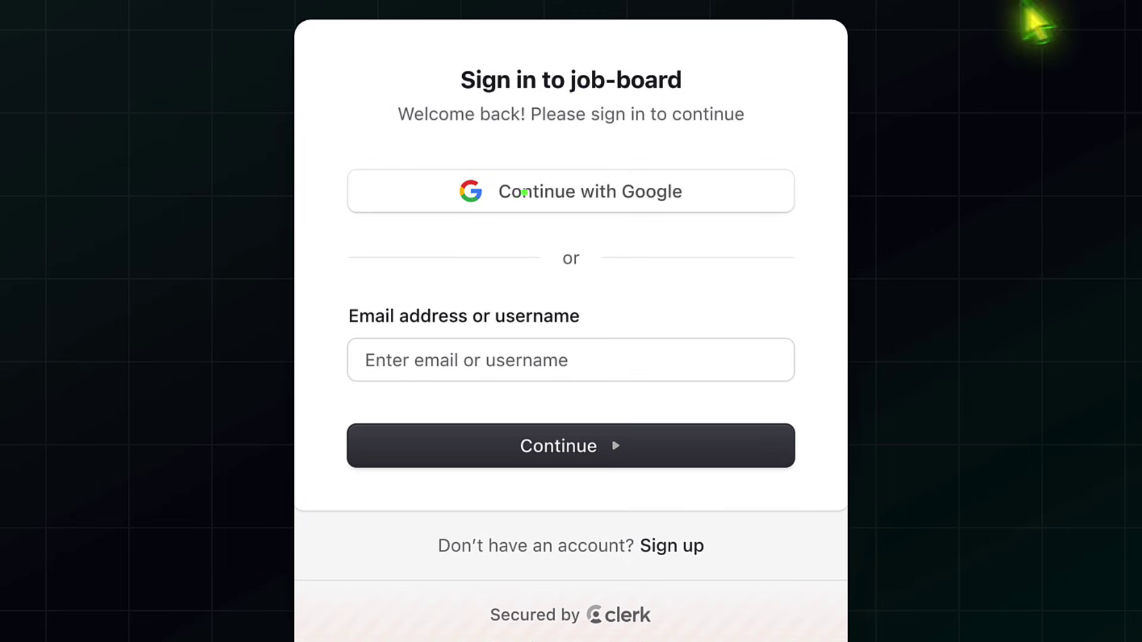
pyautogui.moveTo(366, 132); pyautogui.dragTo(777, 221)
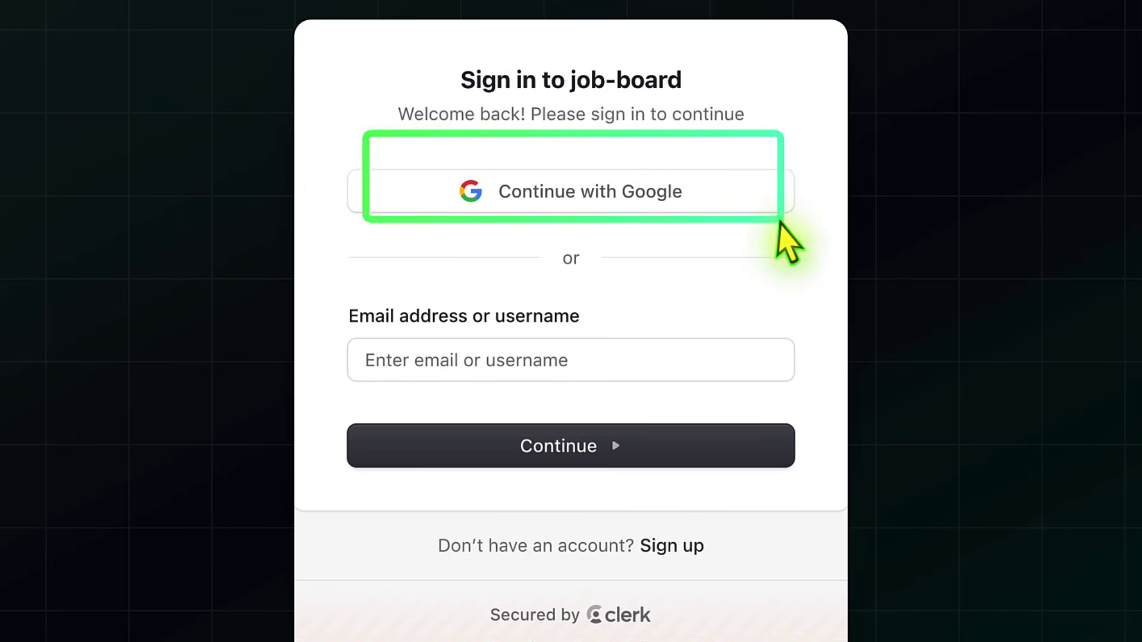
pyautogui.click(573, 197)
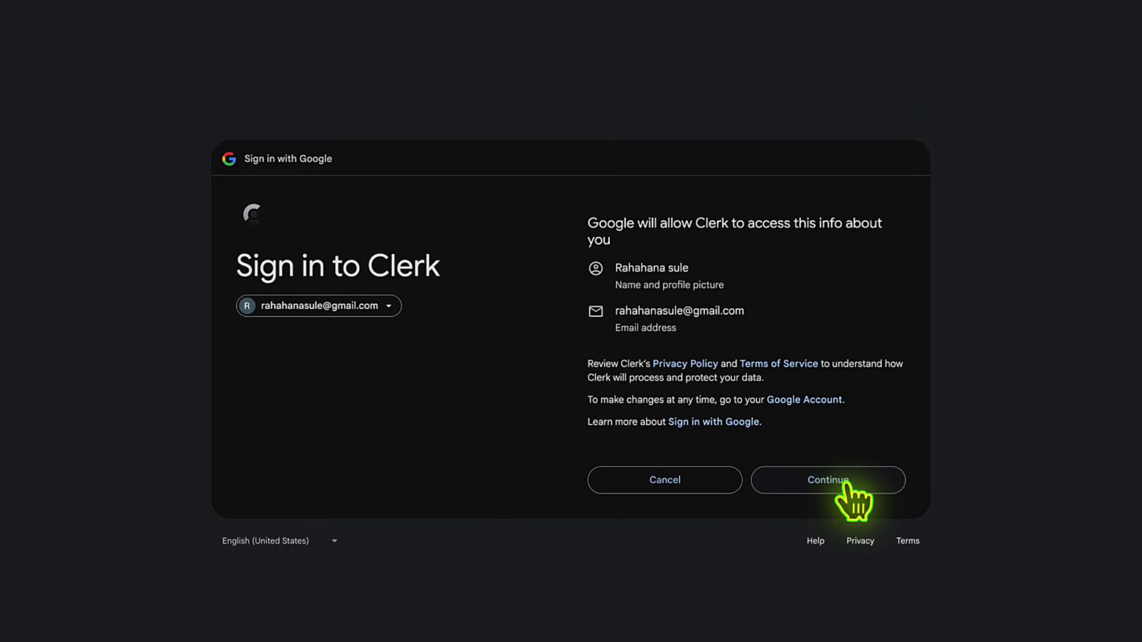
pyautogui.click(845, 482)
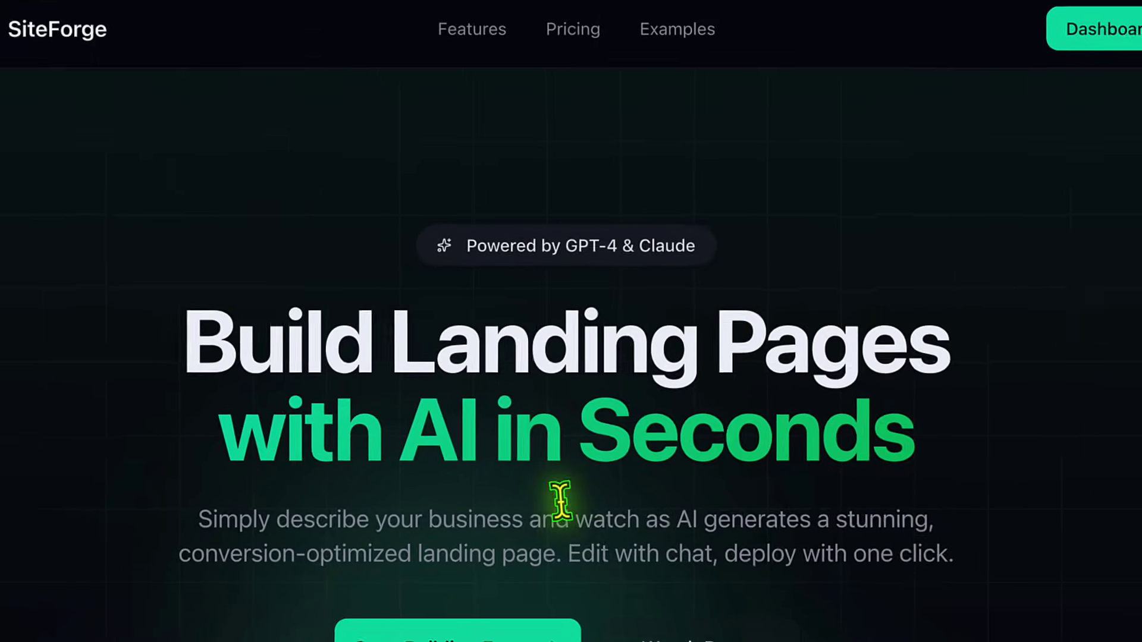
# - Outline the pricing cards: Free at $0, Pro at $19/month, Business at $49/month
pyautogui.scroll(-10, 565, 482)
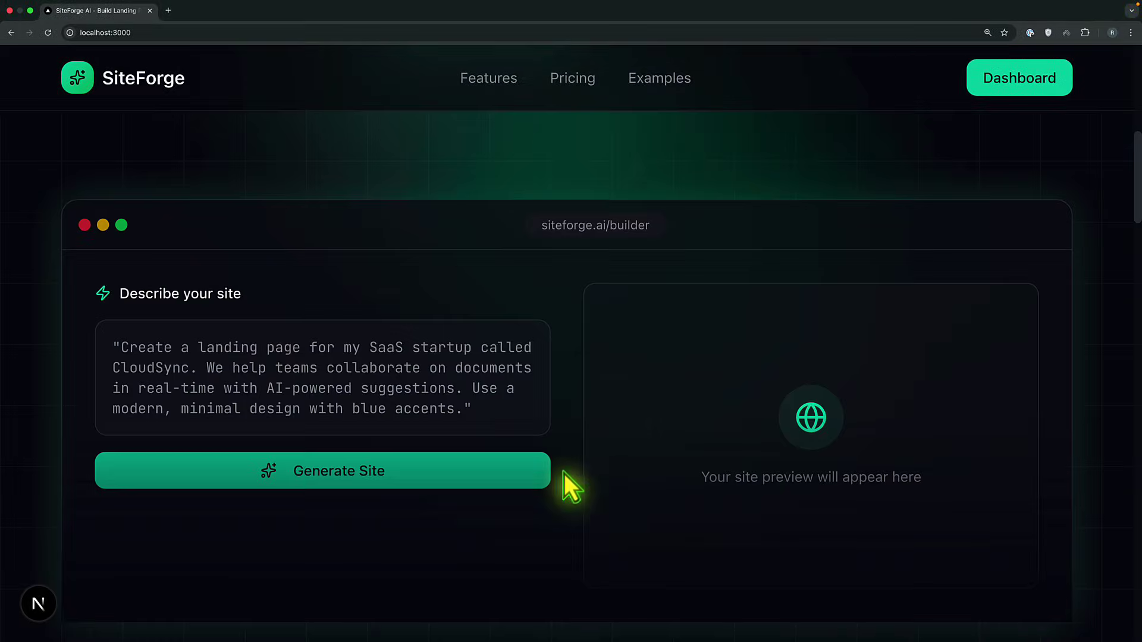
pyautogui.scroll(-10, 625, 403)
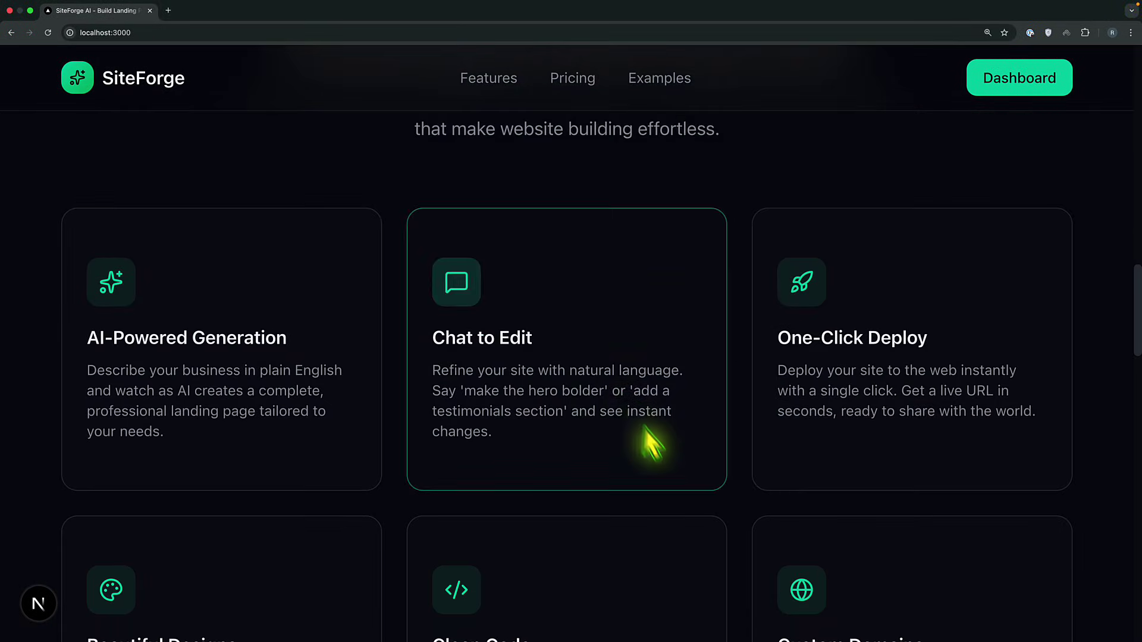
pyautogui.scroll(-15, 654, 443)
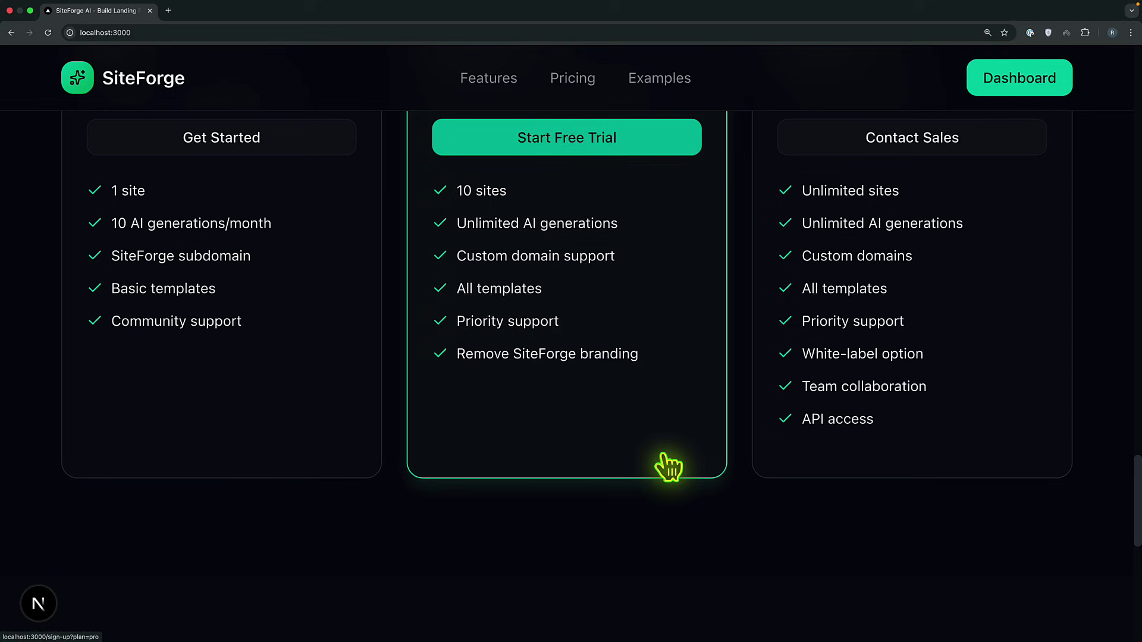
pyautogui.scroll(8, 662, 455)
pyautogui.scroll(-5, 663, 455)
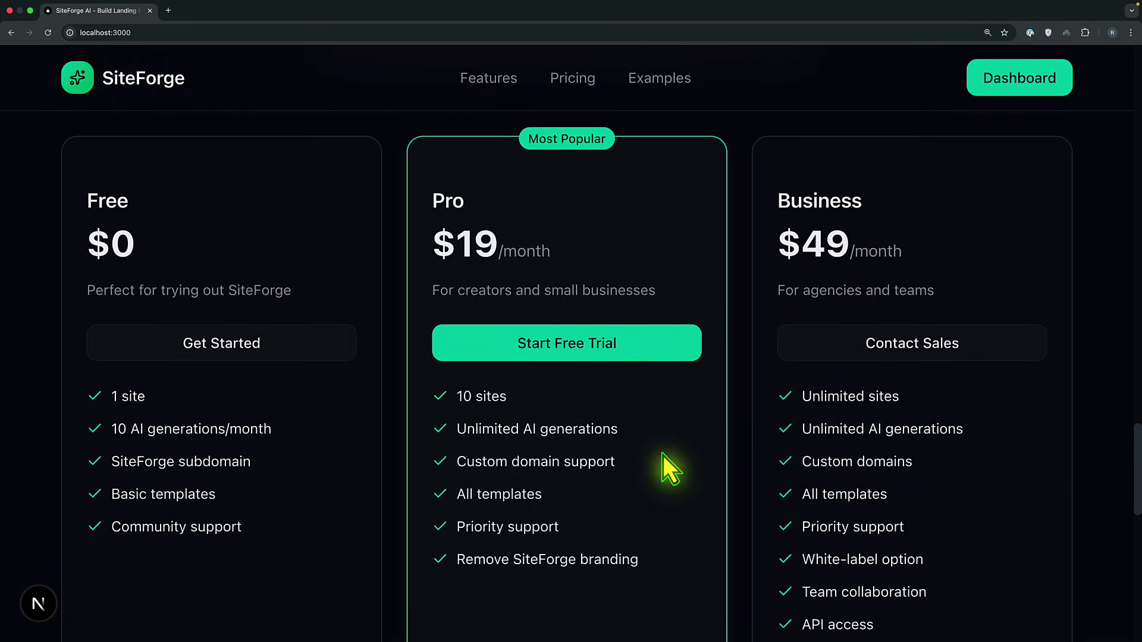
pyautogui.moveTo(69, 177); pyautogui.dragTo(152, 276)
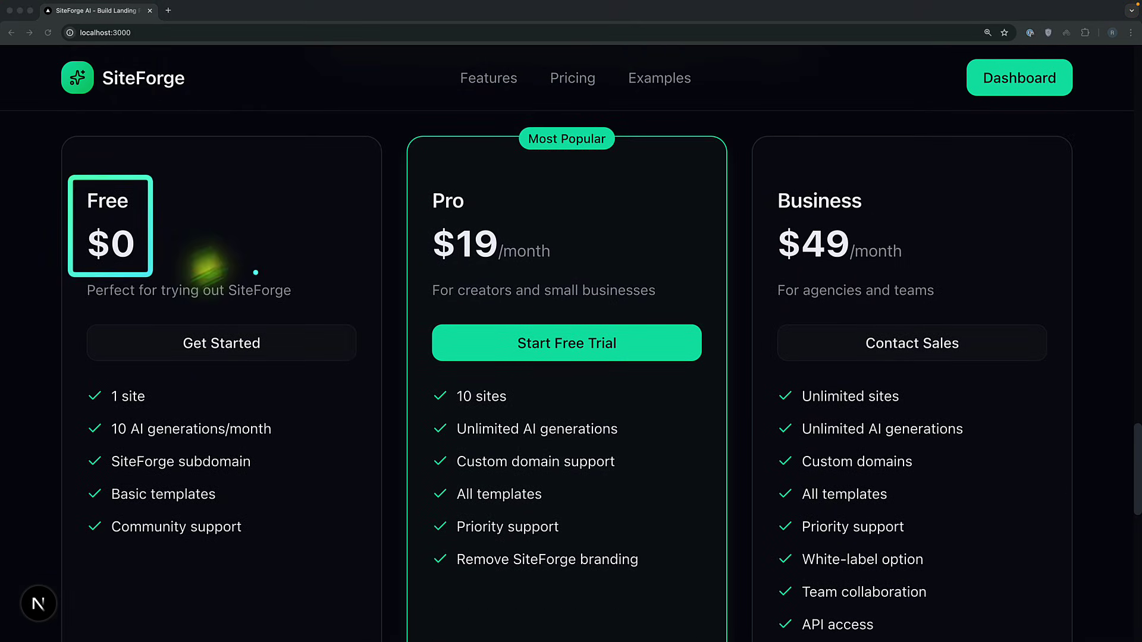
pyautogui.moveTo(382, 166)
pyautogui.mouseDown()
pyautogui.moveTo(476, 301)
pyautogui.moveTo(559, 296)
pyautogui.mouseUp()
pyautogui.moveTo(753, 155)
pyautogui.mouseDown()
pyautogui.moveTo(759, 199)
pyautogui.moveTo(932, 299)
pyautogui.mouseUp()
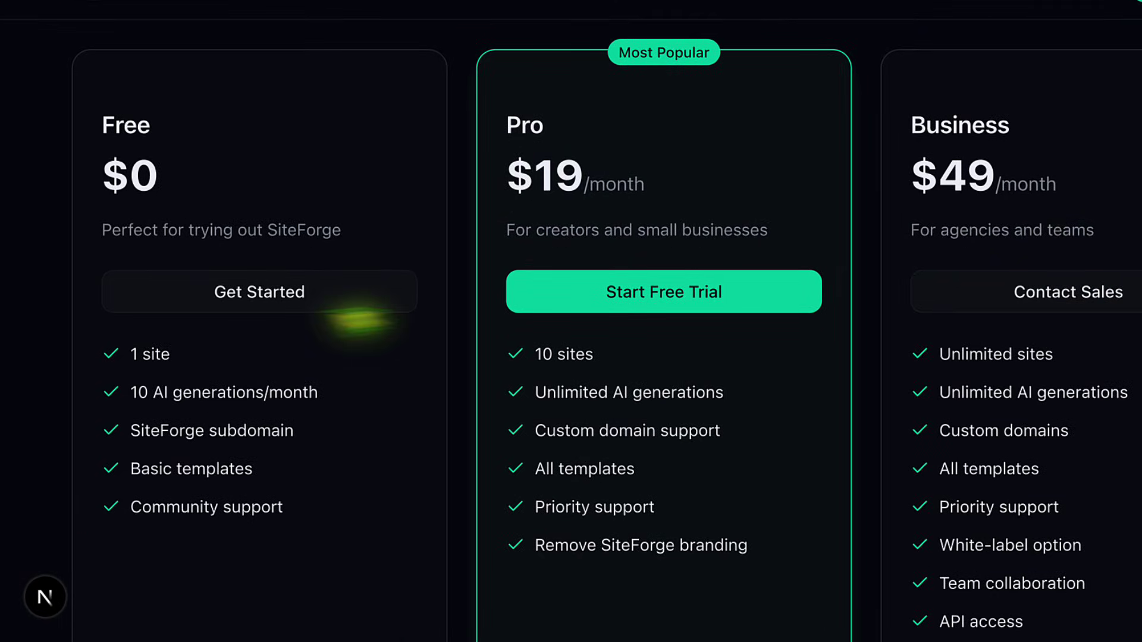
# - Highlight the Free plan's limits of 1 site and 10 AI generations per month
pyautogui.moveTo(125, 351)
pyautogui.mouseDown()
pyautogui.moveTo(172, 355)
pyautogui.moveTo(288, 423)
pyautogui.moveTo(331, 414)
pyautogui.mouseUp()
pyautogui.click(185, 371)
pyautogui.scroll(7, 331, 416)
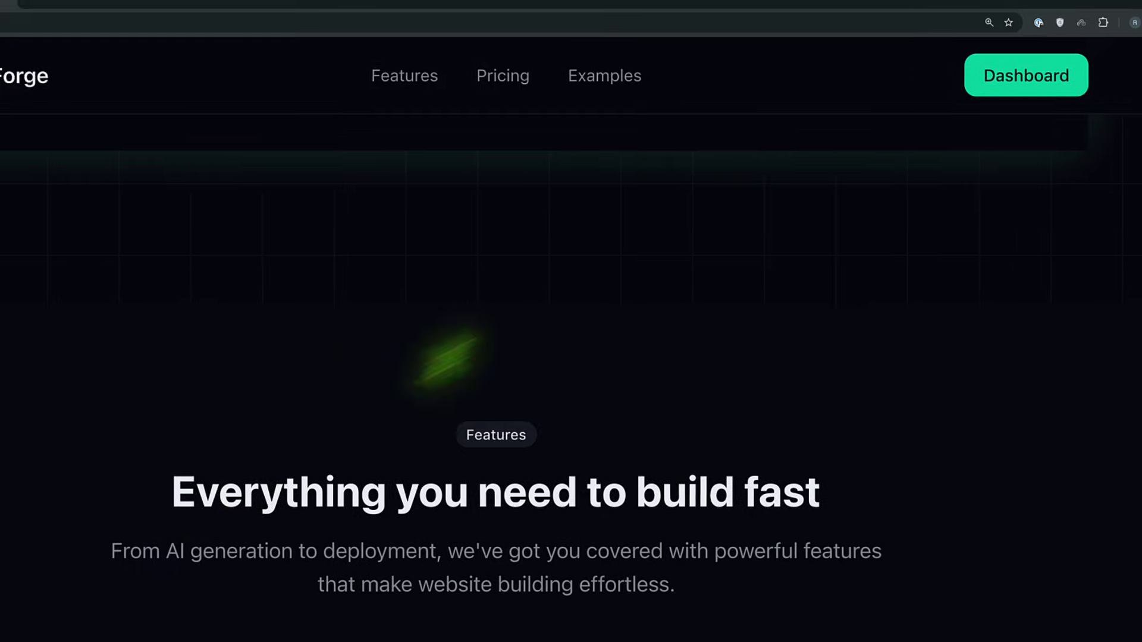
# - Open the dashboard and outline its Total Sites and AI Generations figures
pyautogui.click(1019, 83)
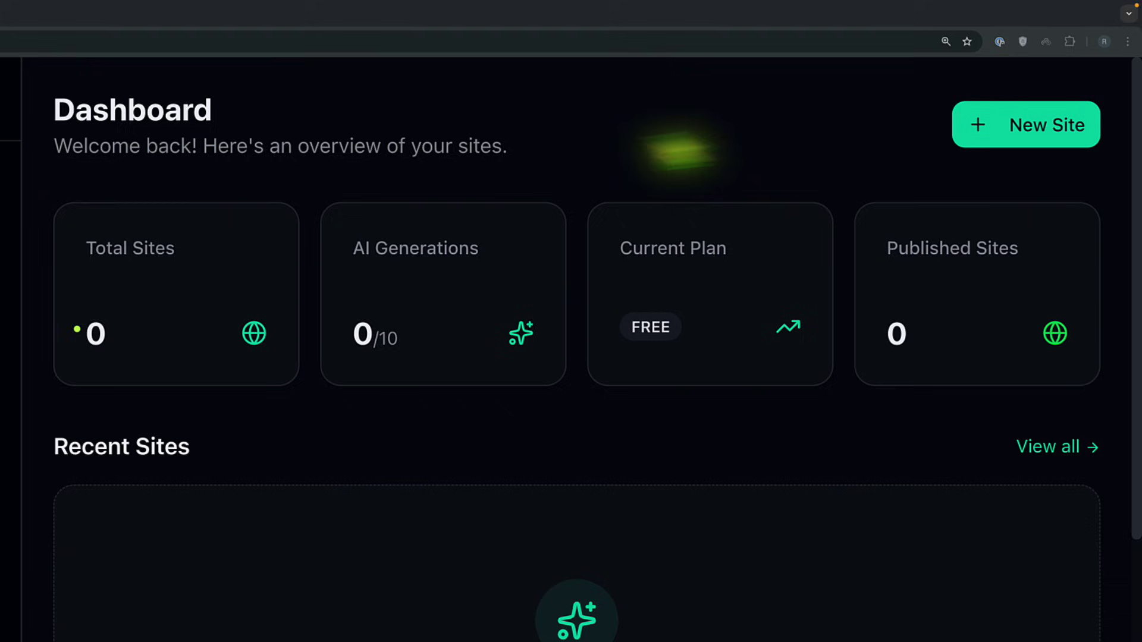
pyautogui.moveTo(63, 208)
pyautogui.mouseDown()
pyautogui.moveTo(98, 294)
pyautogui.moveTo(217, 347)
pyautogui.moveTo(584, 370)
pyautogui.moveTo(926, 351)
pyautogui.moveTo(1009, 369)
pyautogui.mouseUp()
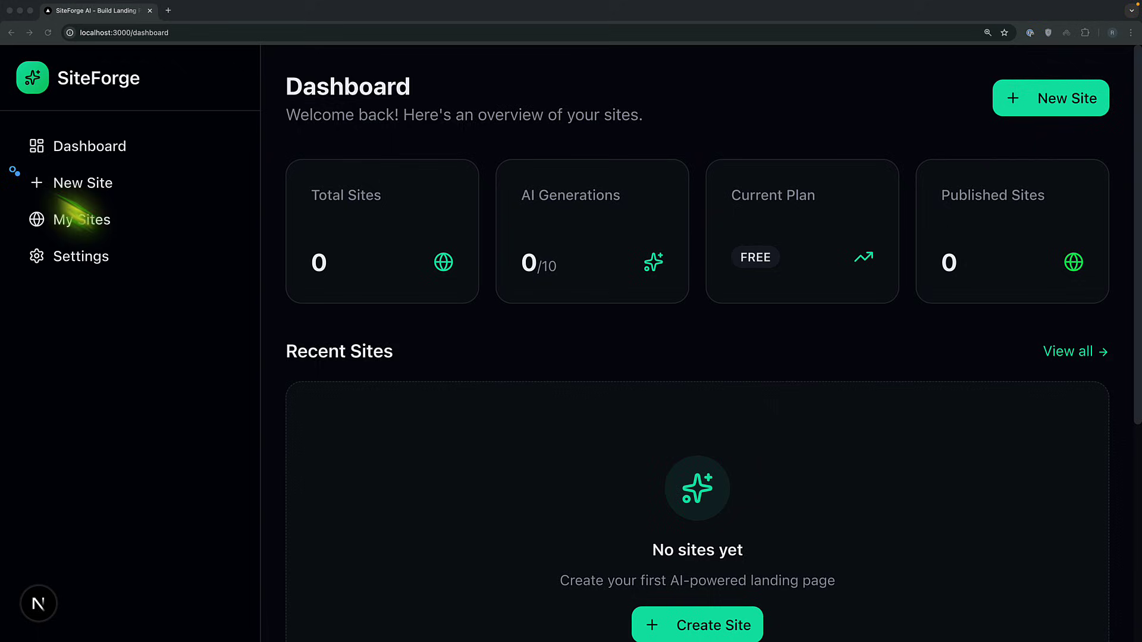
pyautogui.moveTo(13, 172); pyautogui.dragTo(151, 215)
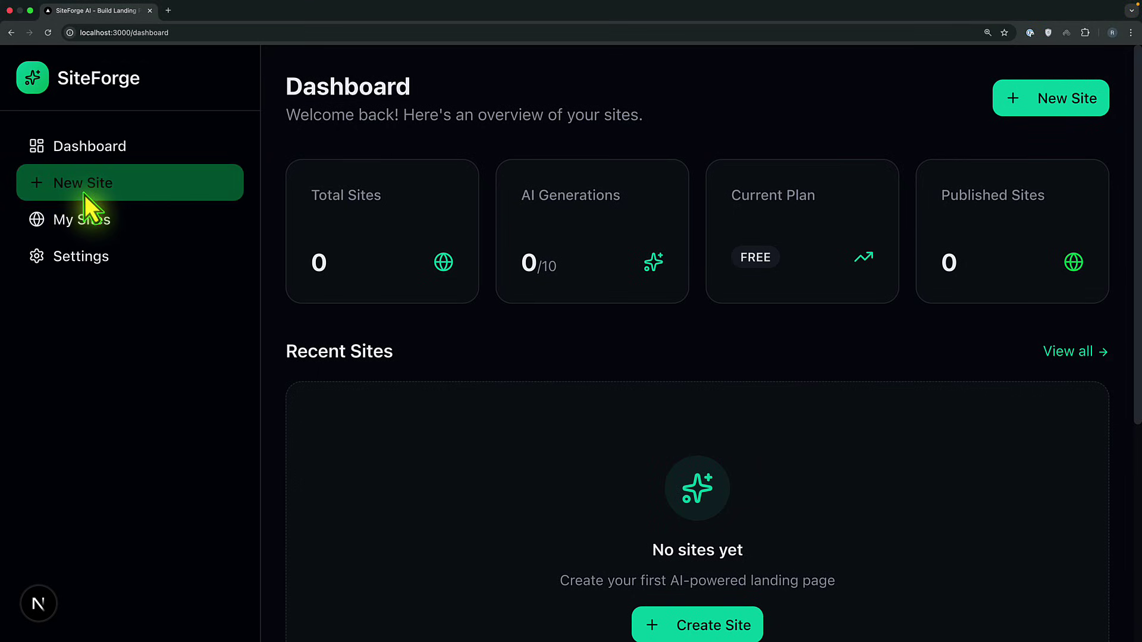
# - Go via My Sites to Settings and review usage: FREE plan, 0 sites created
pyautogui.click(86, 217)
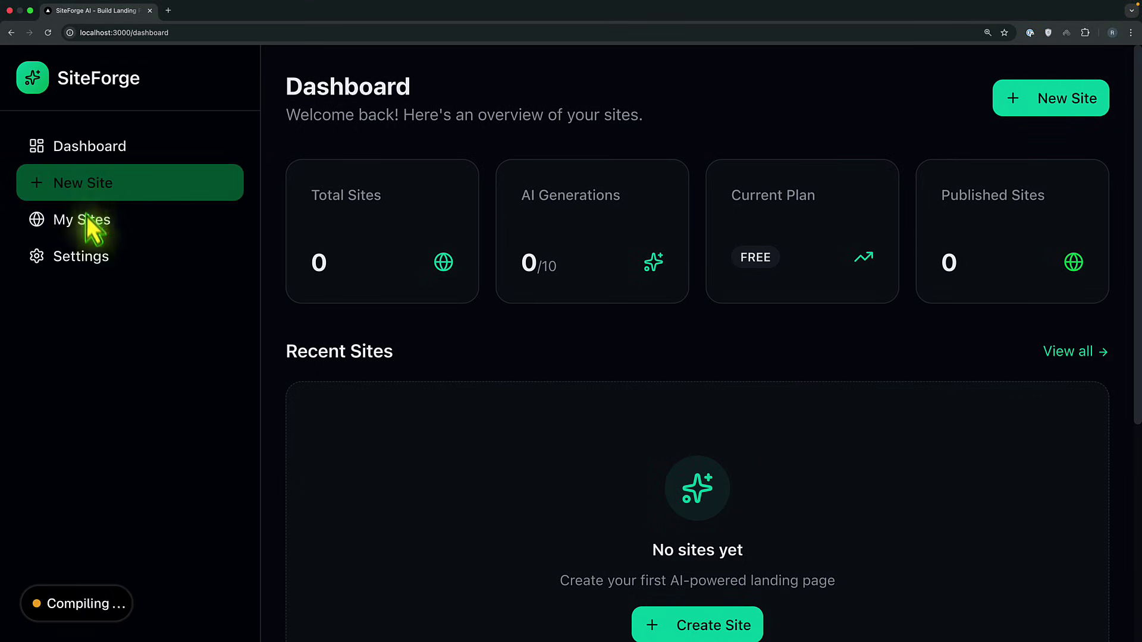
pyautogui.click(94, 265)
pyautogui.scroll(-5, 684, 550)
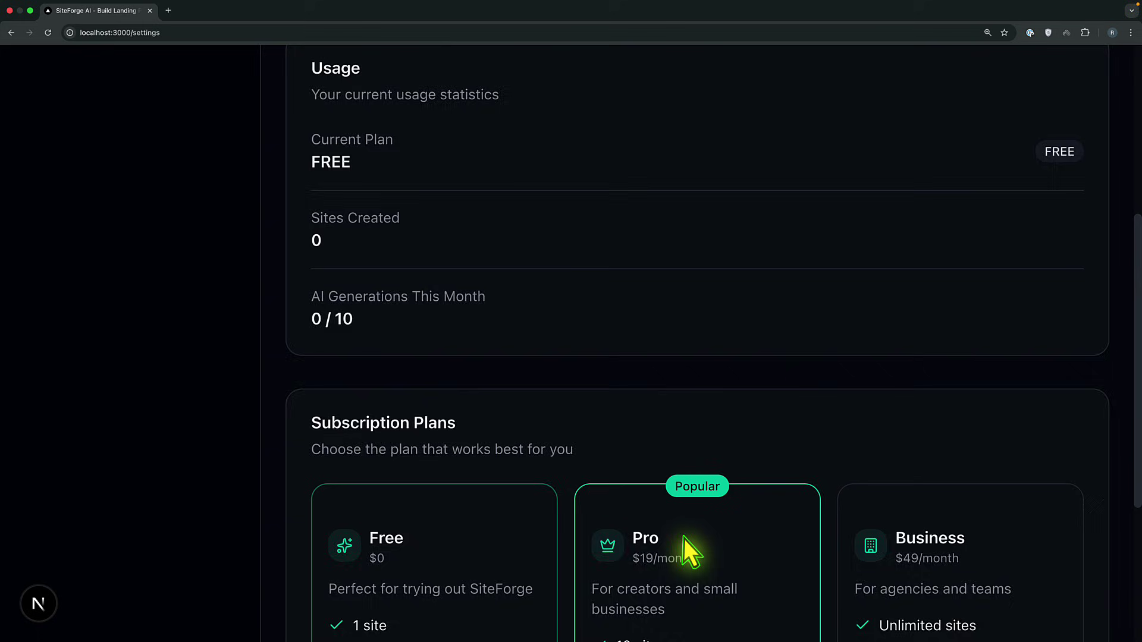
pyautogui.scroll(-5, 683, 541)
pyautogui.scroll(10, 683, 544)
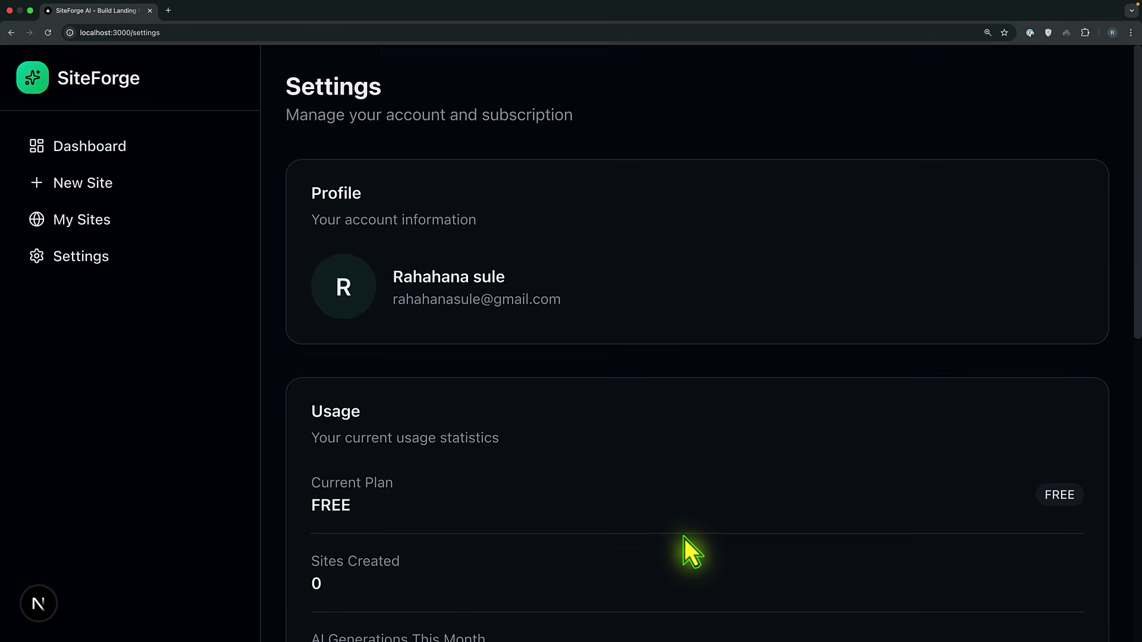
# - Start a new site, toggle the model between Claude and GPT-4, and apply the CloudSync sample prompt
pyautogui.click(134, 199)
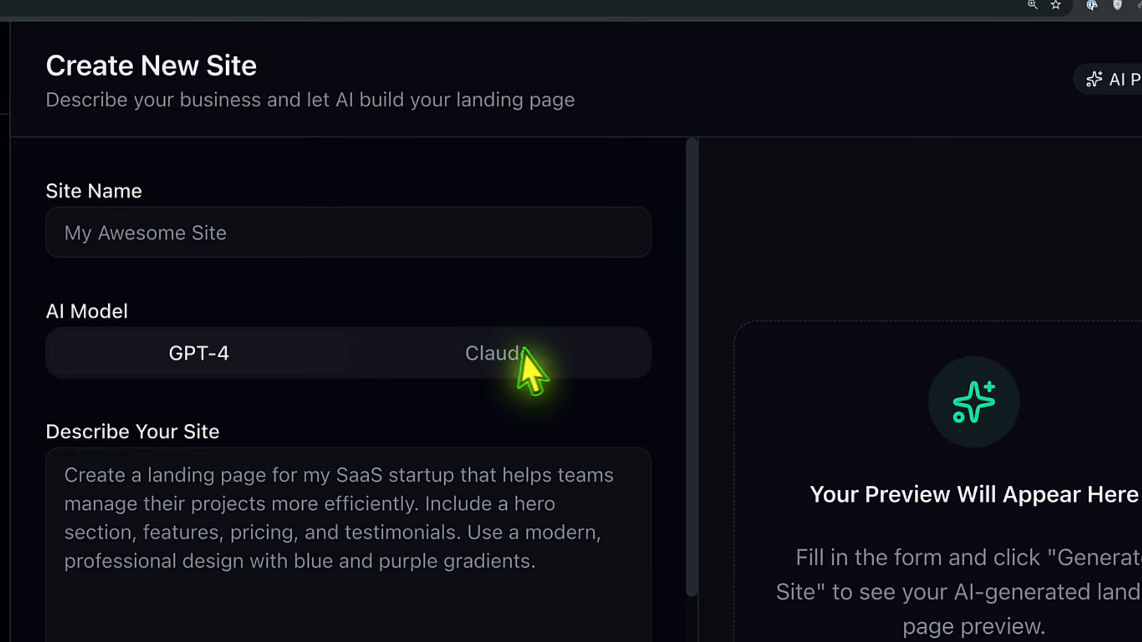
pyautogui.click(524, 352)
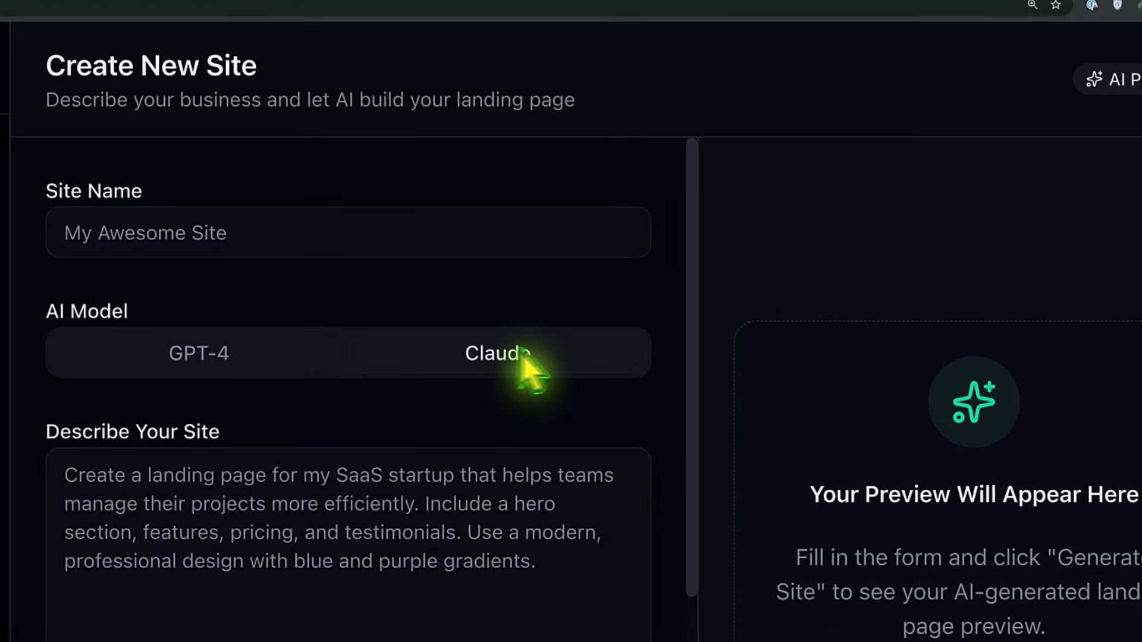
pyautogui.click(206, 361)
pyautogui.click(221, 553)
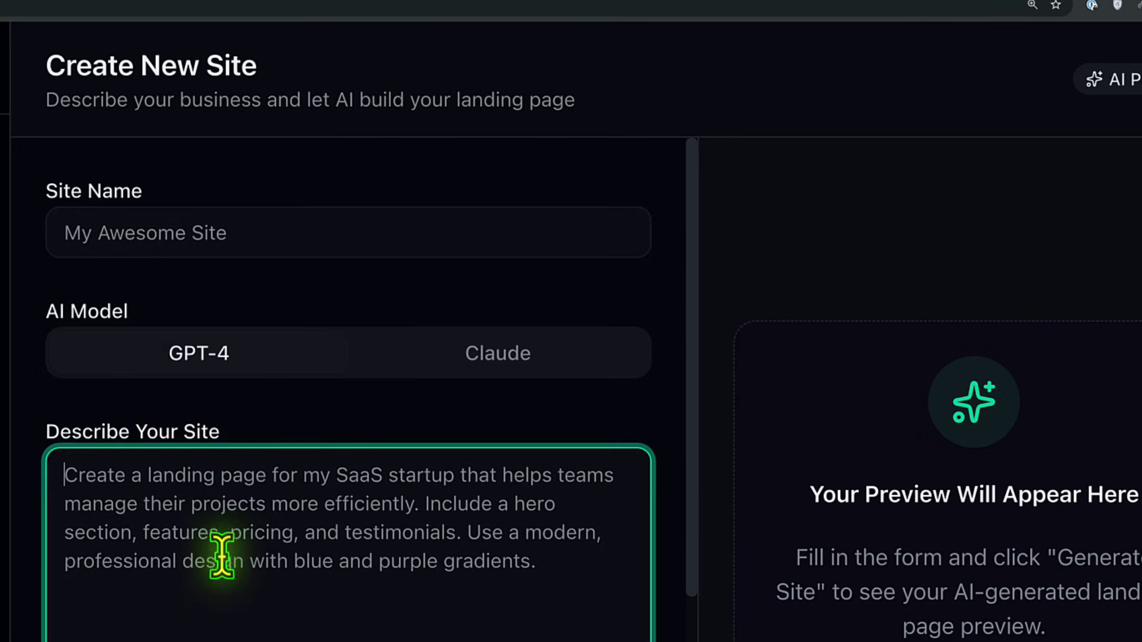
pyautogui.scroll(-5, 221, 553)
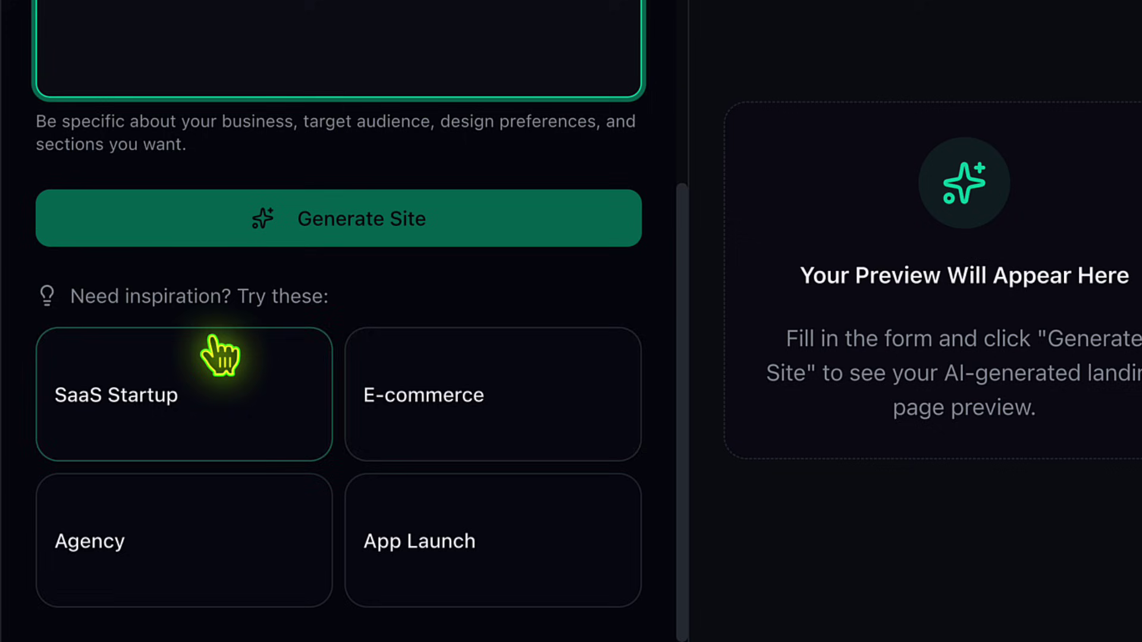
pyautogui.click(424, 550)
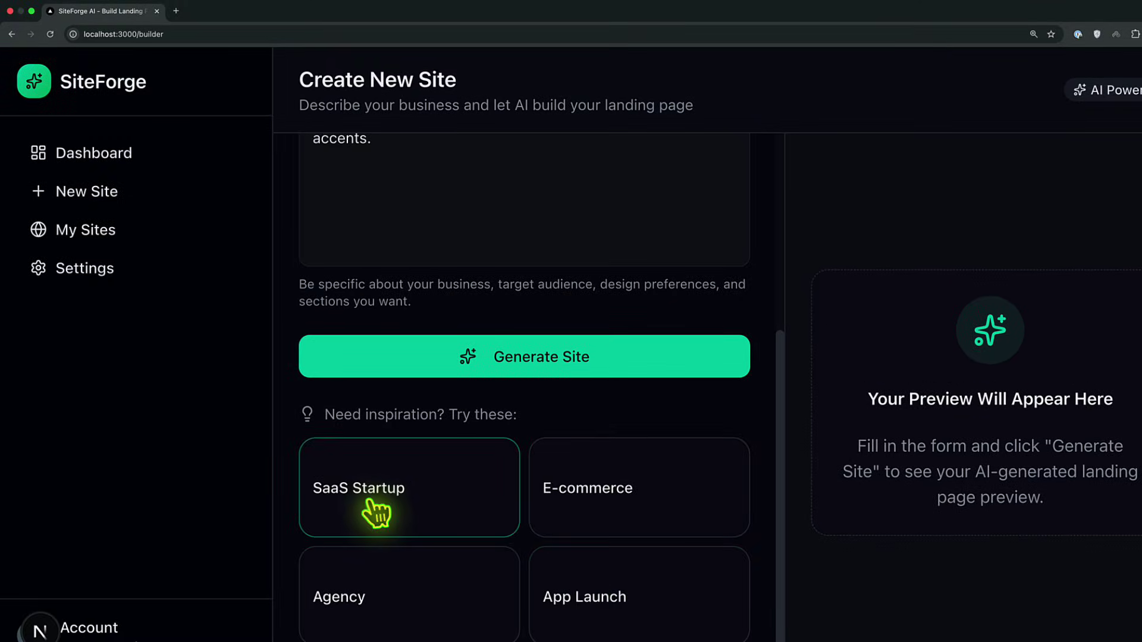
pyautogui.scroll(3, 393, 510)
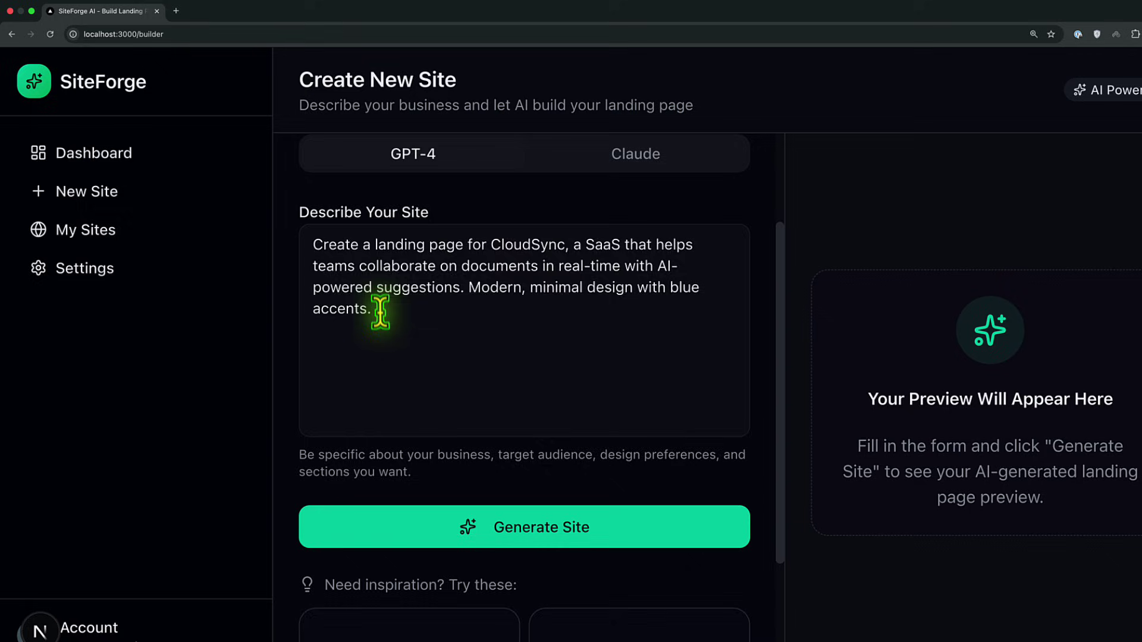
pyautogui.moveTo(314, 262); pyautogui.dragTo(405, 334)
pyautogui.scroll(3, 411, 344)
# - Replace the site name with 'AI Saas'
pyautogui.click(331, 204)
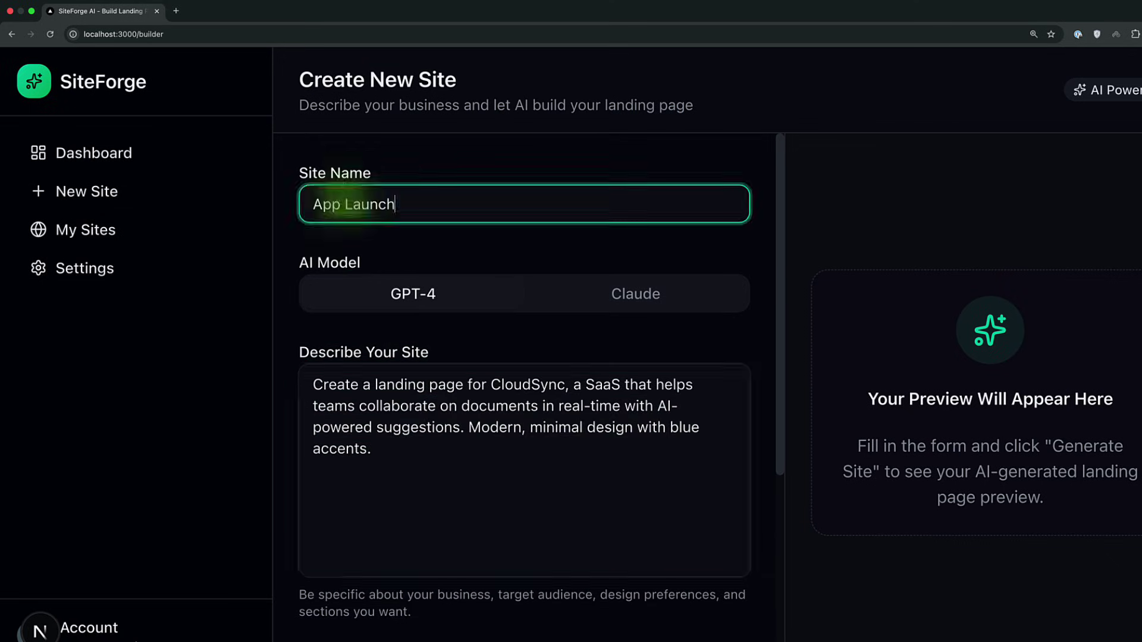
pyautogui.tripleClick(301, 202)
pyautogui.scroll(-3, 416, 467)
pyautogui.scroll(-2, 422, 479)
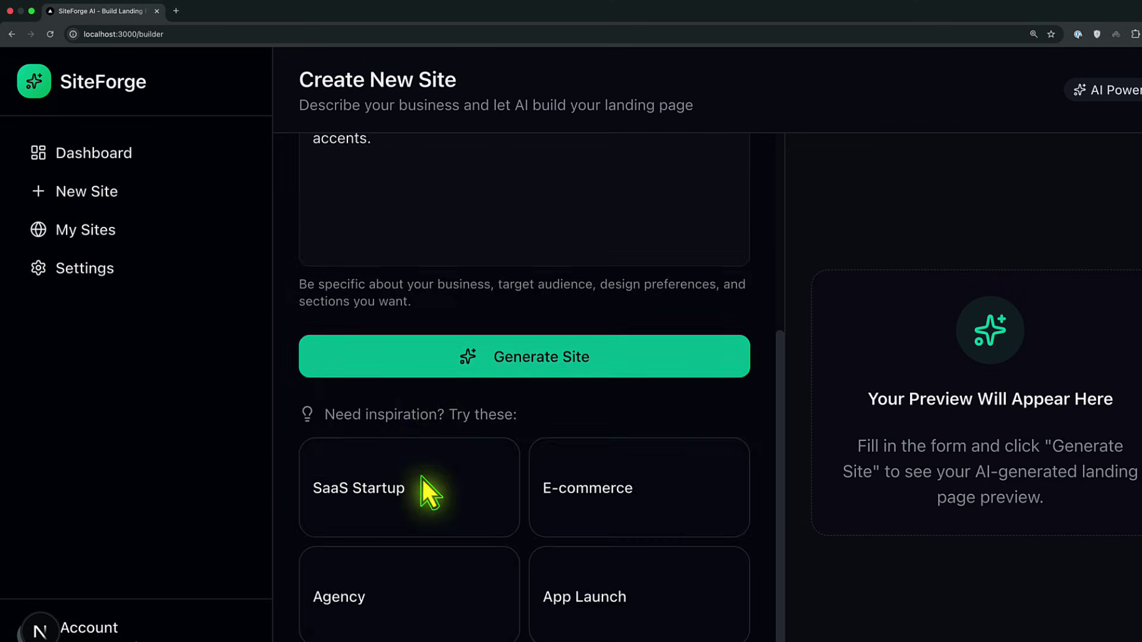
pyautogui.scroll(5, 422, 480)
pyautogui.write('AI')
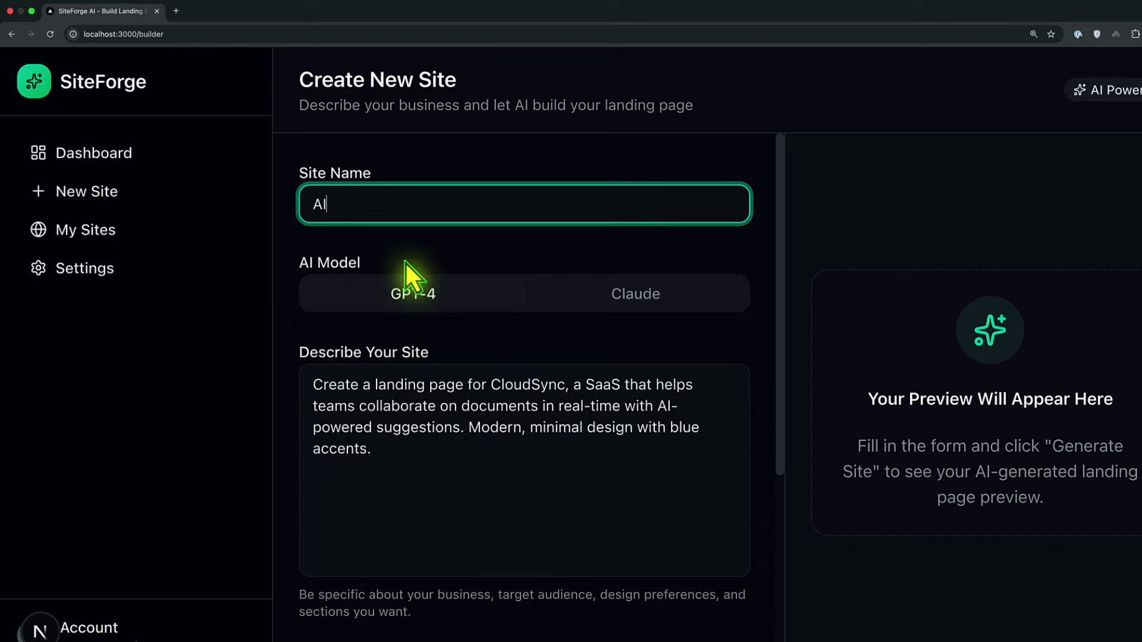
pyautogui.write(' Saas')
# - Keep GPT-4 as the AI model and generate the site
pyautogui.scroll(-1, 404, 265)
pyautogui.scroll(1, 404, 264)
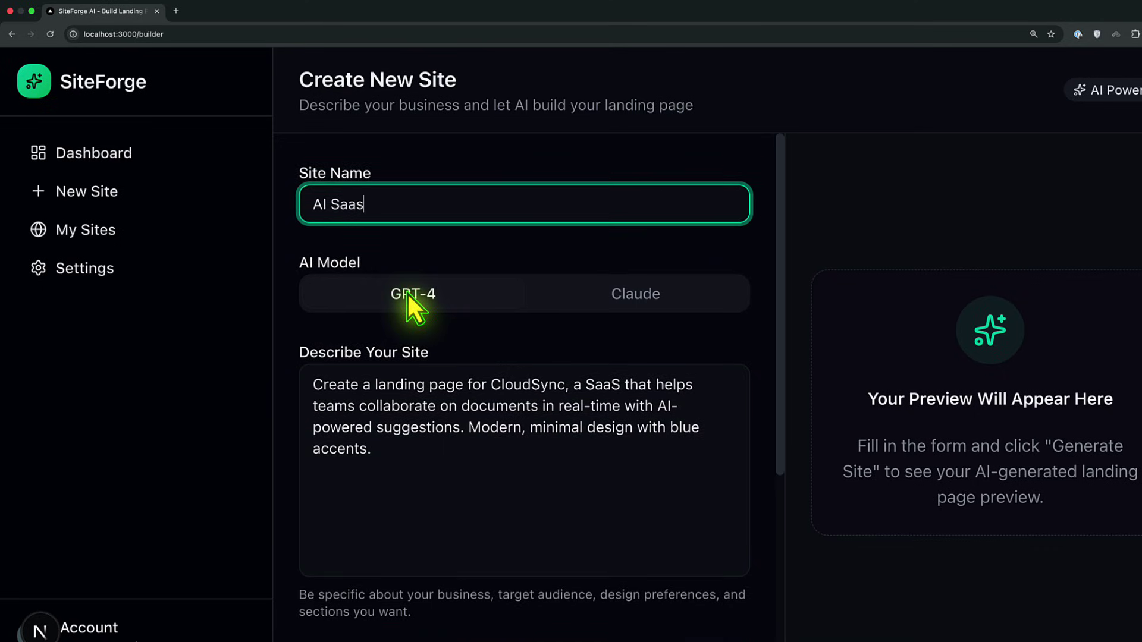
pyautogui.click(407, 293)
pyautogui.scroll(-6, 410, 300)
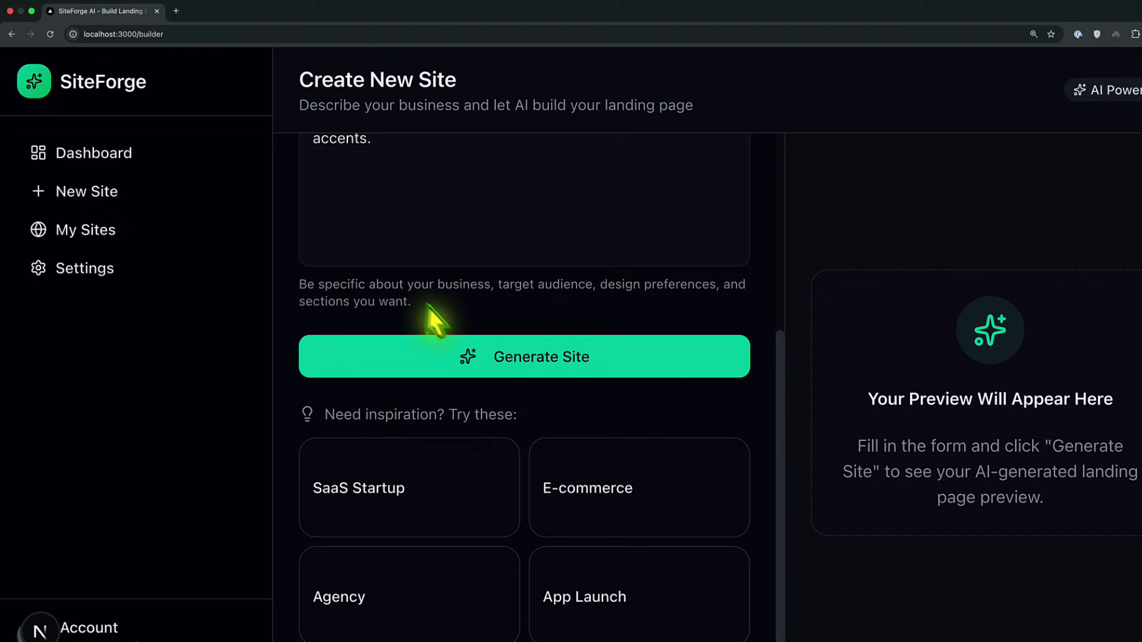
pyautogui.click(519, 363)
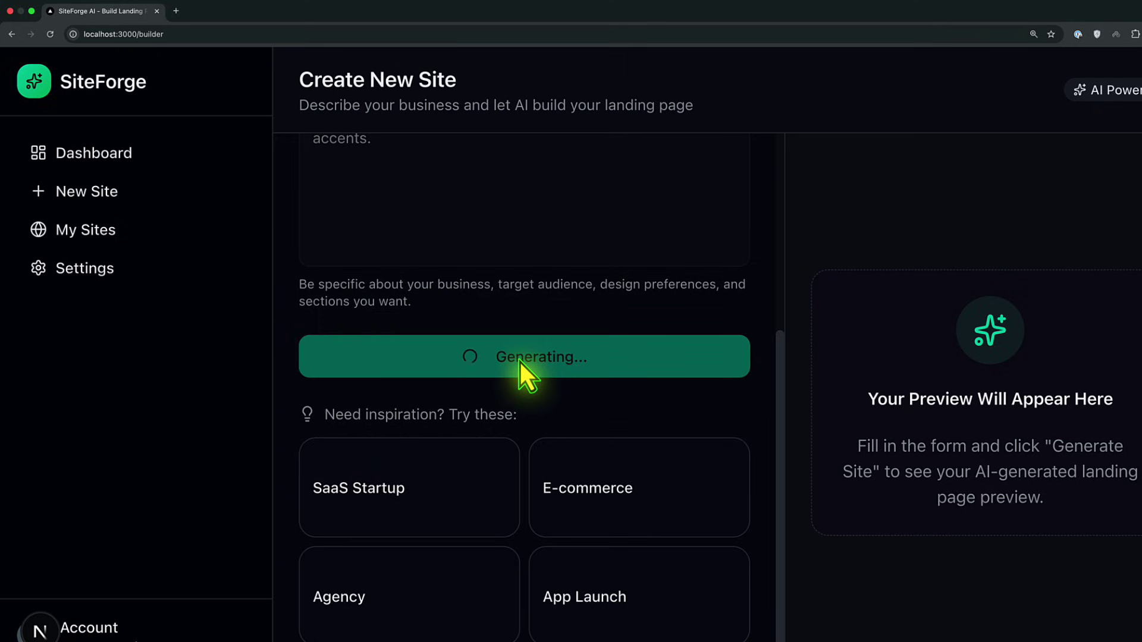
# - Wait while the AI builds the AI Saas landing page and the site editor opens
pyautogui.scroll(6, 520, 362)
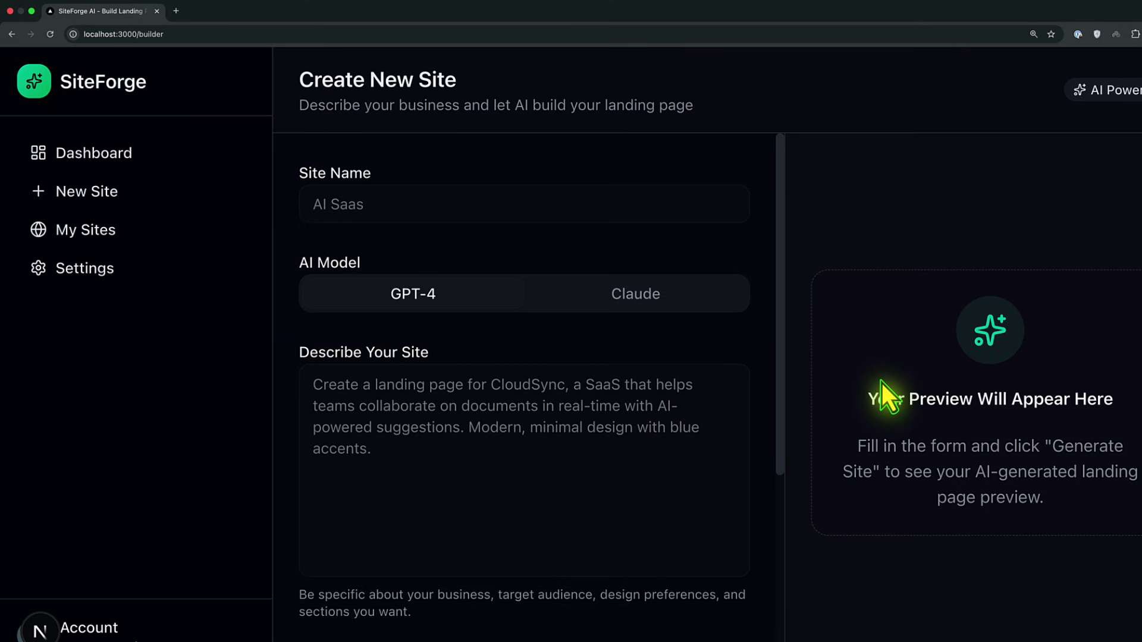
pyautogui.scroll(-5, 667, 375)
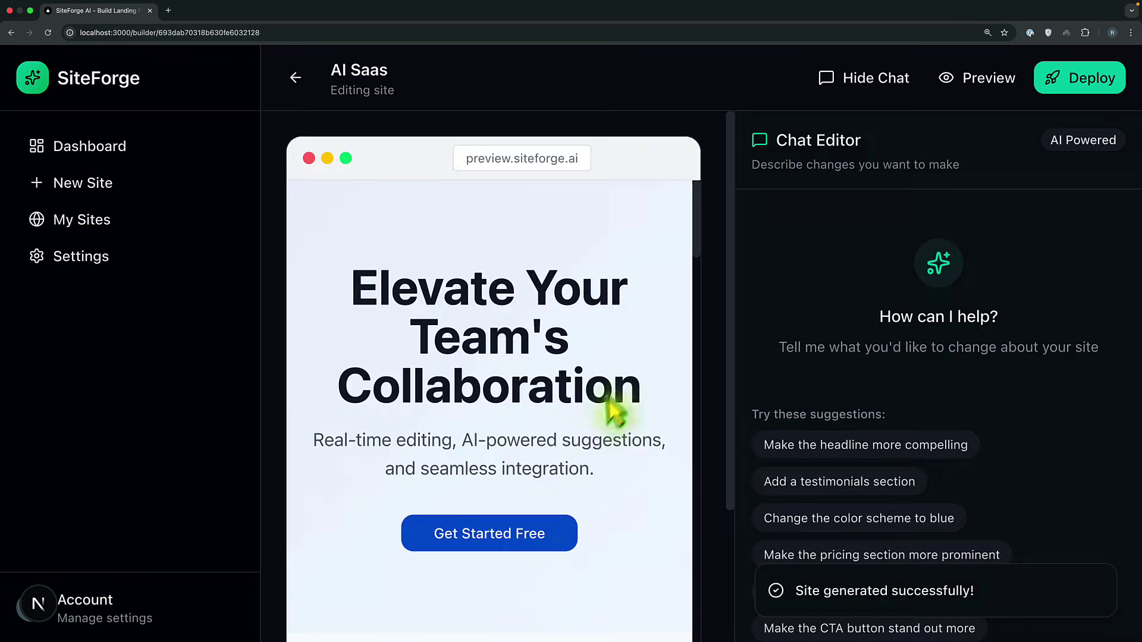
# - Scroll the generated page, open its full-page preview in a new tab, then return to the editor
pyautogui.scroll(-5, 601, 401)
pyautogui.scroll(-2, 599, 406)
pyautogui.scroll(6, 595, 408)
pyautogui.scroll(-4, 511, 328)
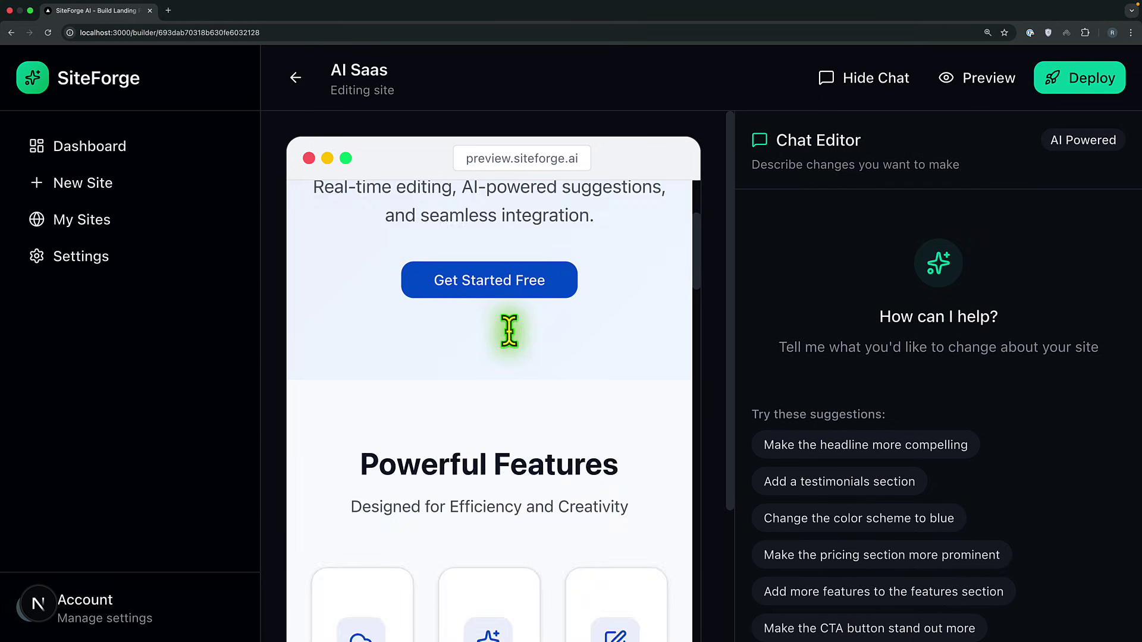
pyautogui.scroll(4, 510, 327)
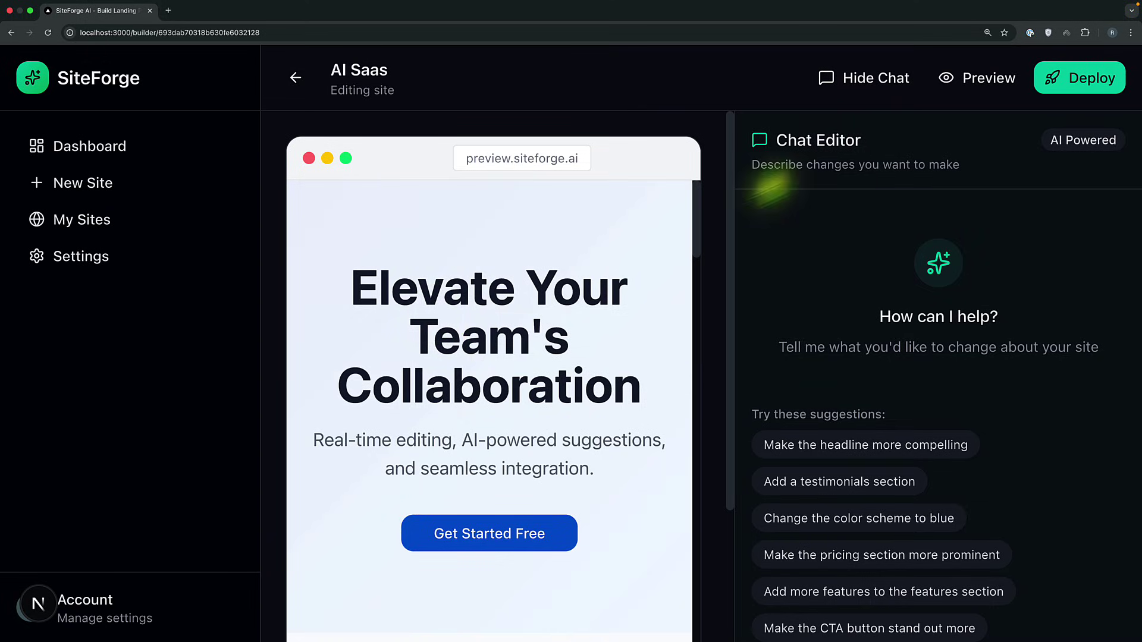
pyautogui.click(971, 82)
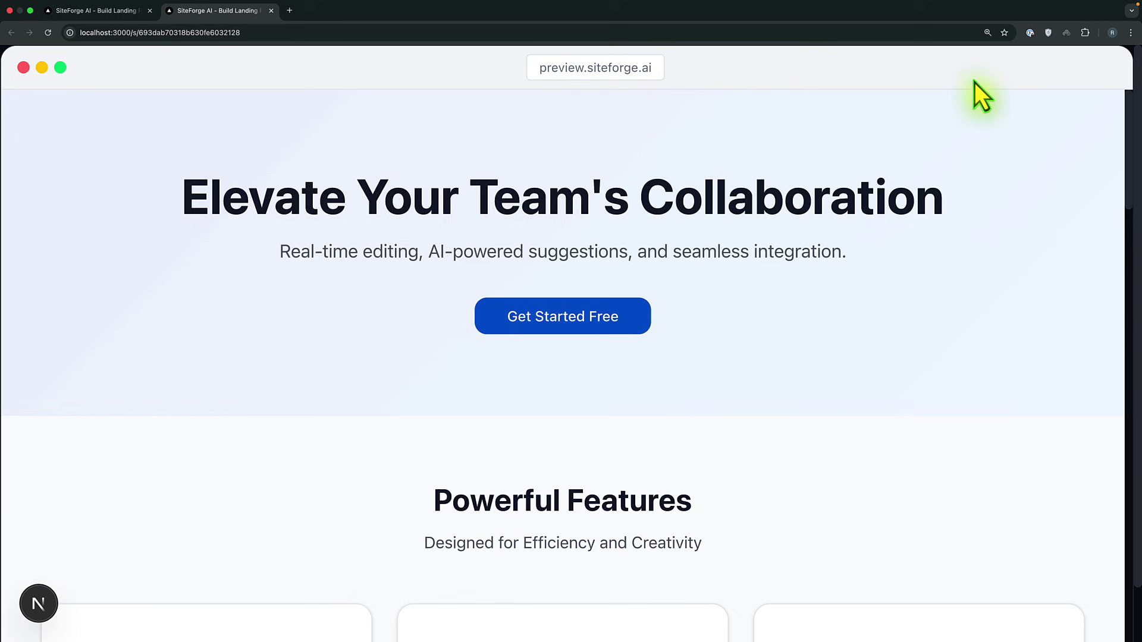
pyautogui.scroll(-5, 976, 83)
pyautogui.hotkey('ctrl', 'shift', 'Tab')
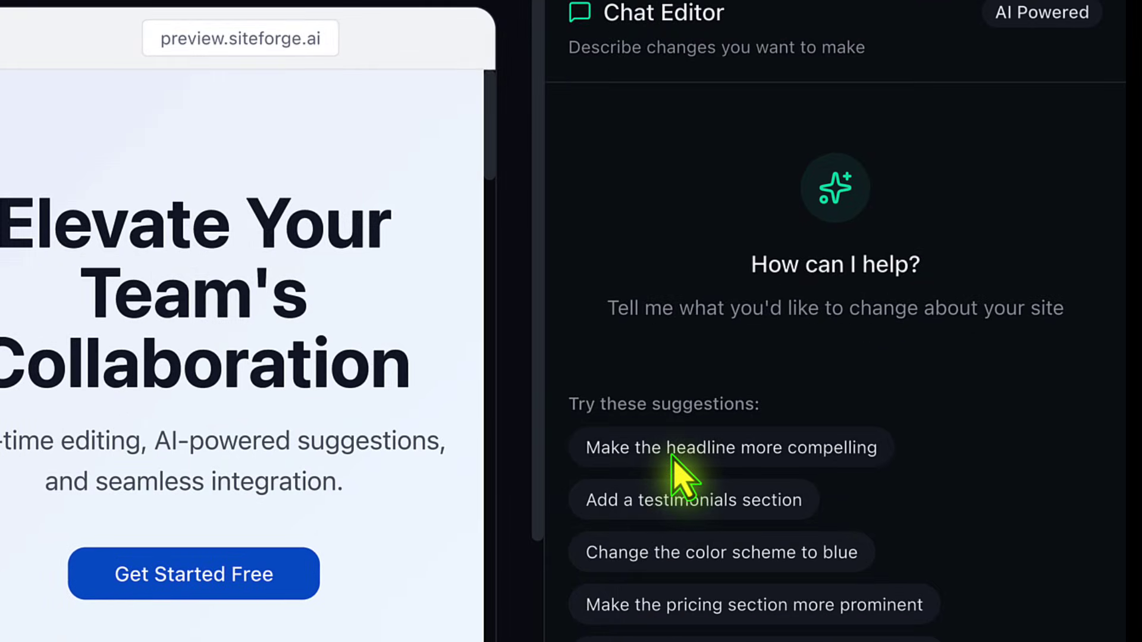
pyautogui.click(673, 457)
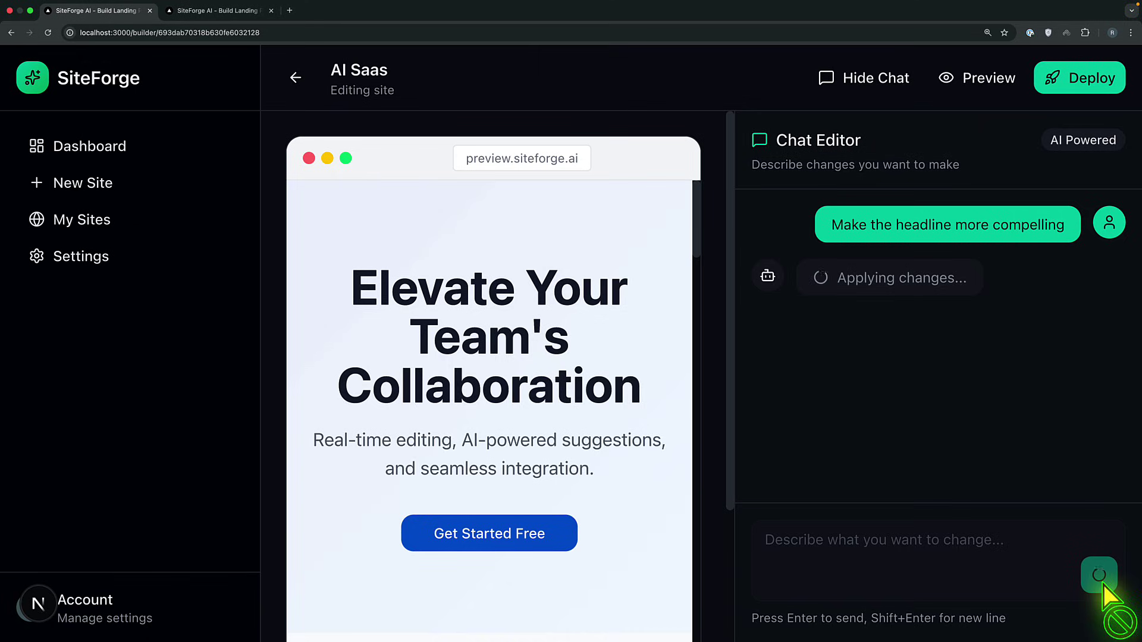
pyautogui.click(48, 37)
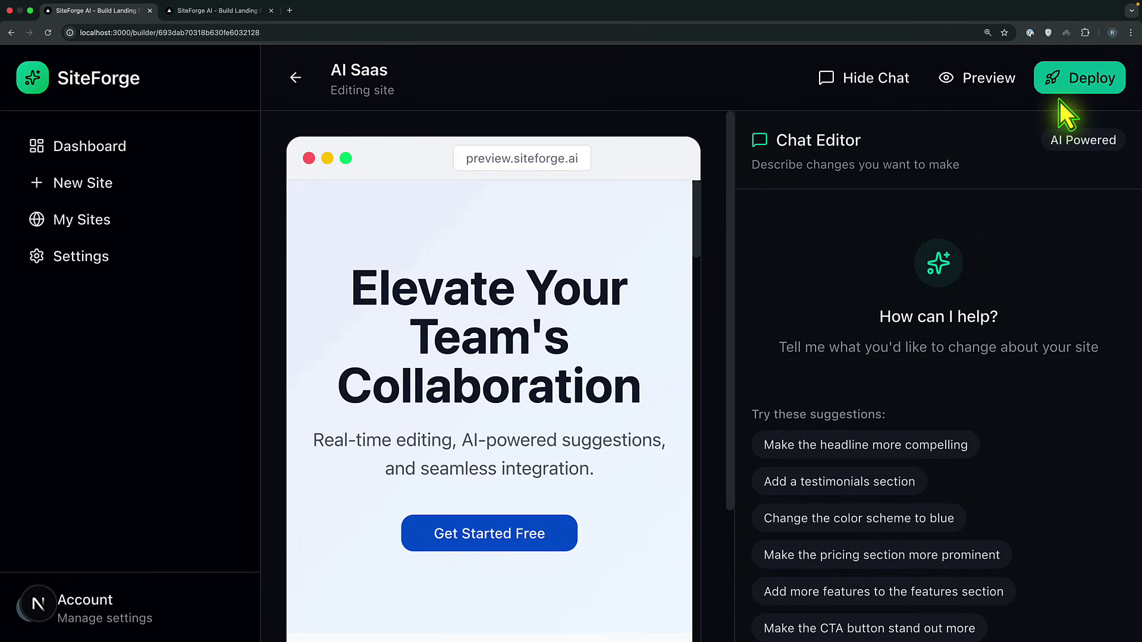
# - Deploy the AI Saas site
pyautogui.click(1080, 82)
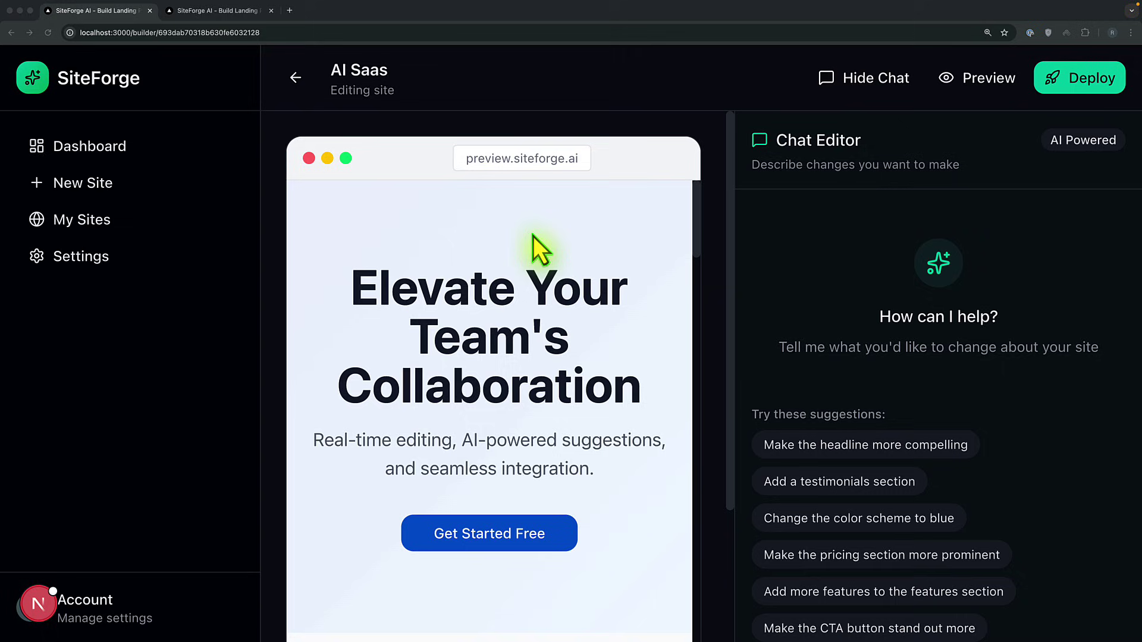
pyautogui.click(80, 191)
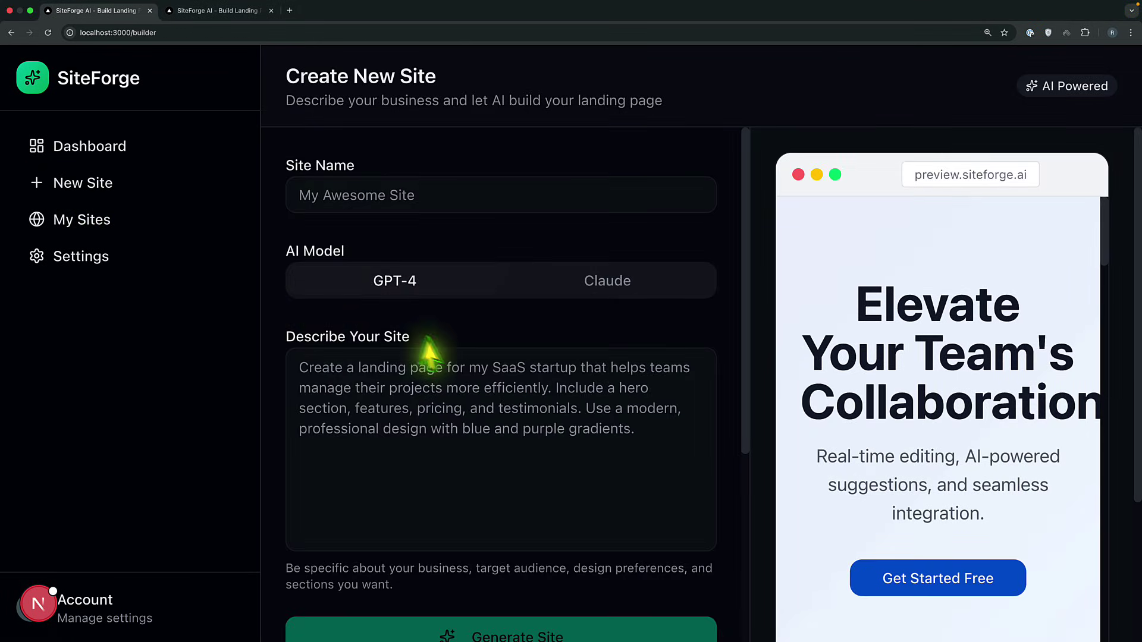
pyautogui.scroll(-5, 434, 342)
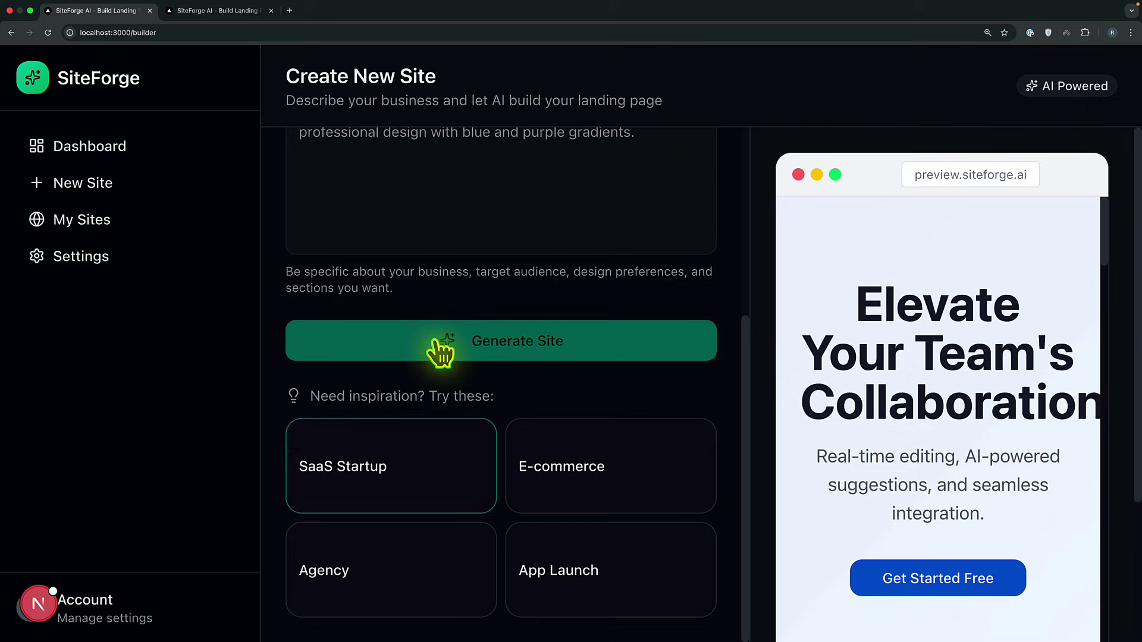
pyautogui.click(589, 577)
pyautogui.scroll(3, 532, 329)
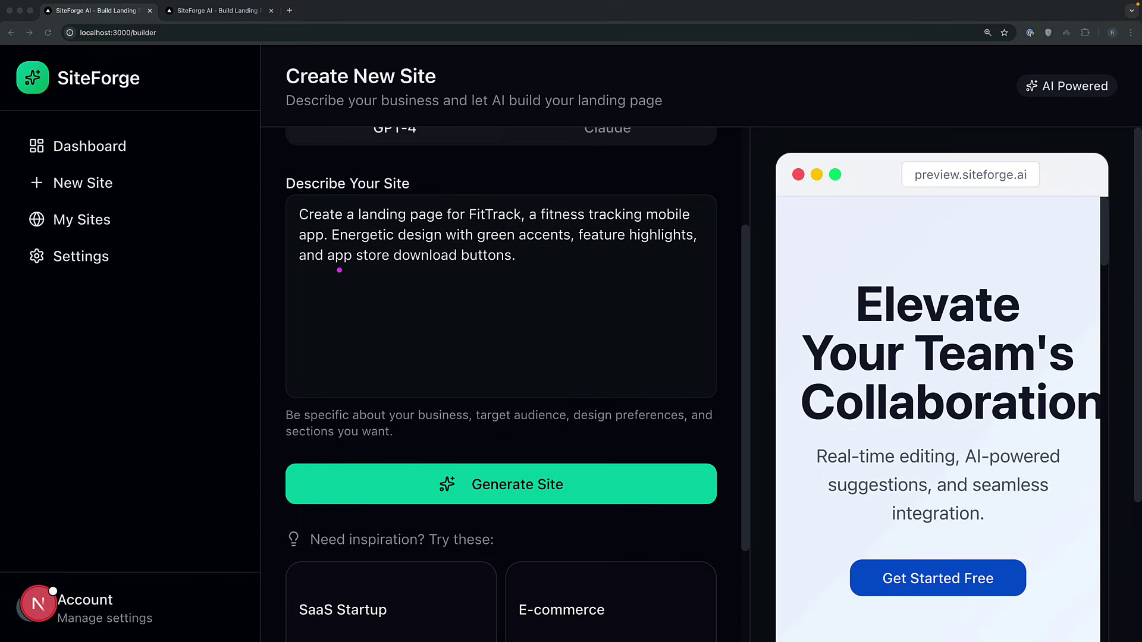
pyautogui.moveTo(283, 187)
pyautogui.mouseDown()
pyautogui.moveTo(428, 260)
pyautogui.moveTo(712, 320)
pyautogui.mouseUp()
pyautogui.scroll(3, 533, 301)
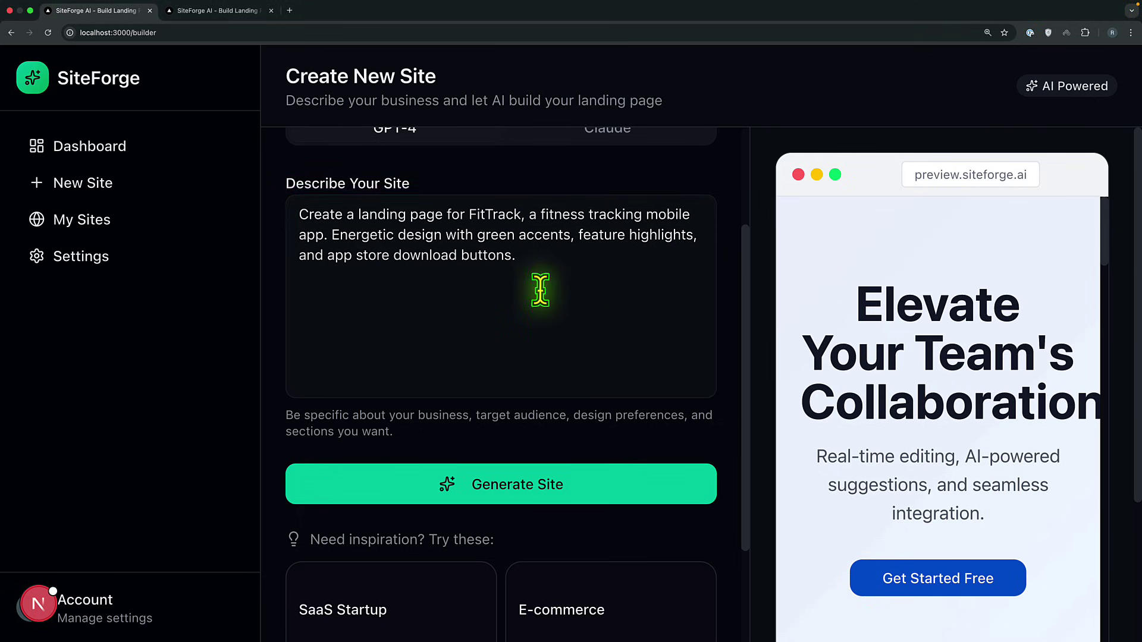
pyautogui.scroll(-3, 528, 348)
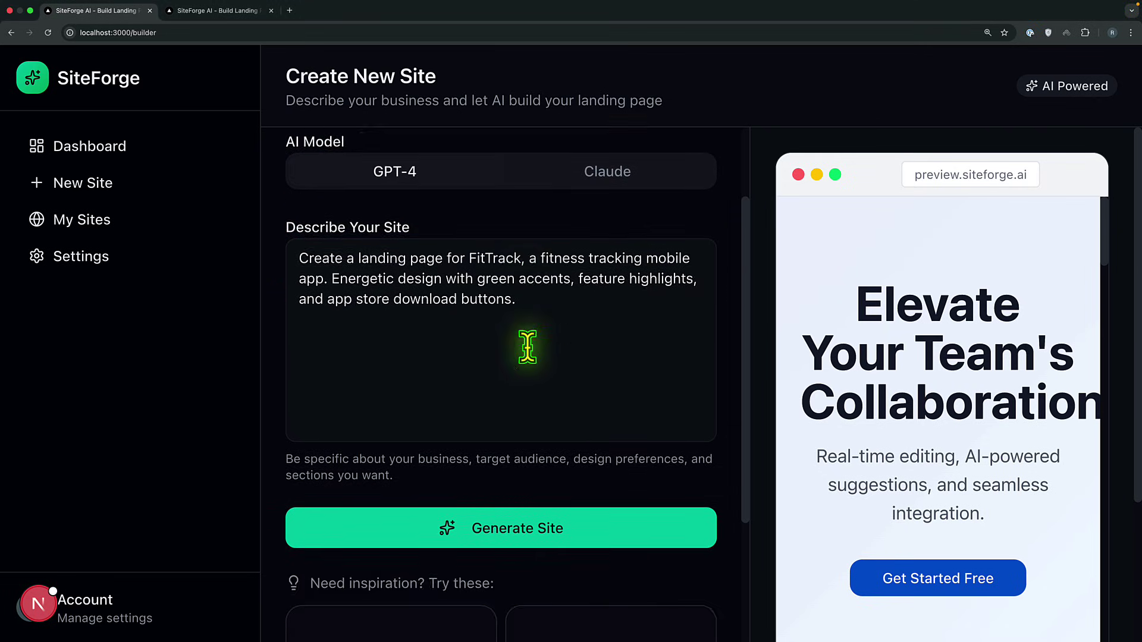
pyautogui.moveTo(317, 376); pyautogui.dragTo(649, 470)
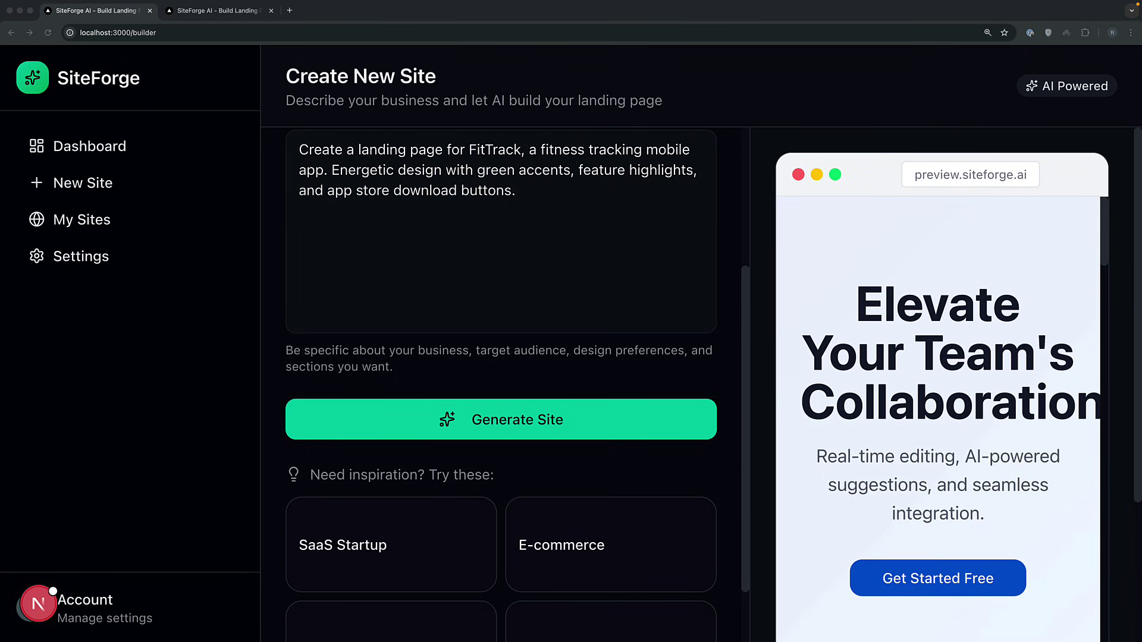
pyautogui.scroll(3, 627, 505)
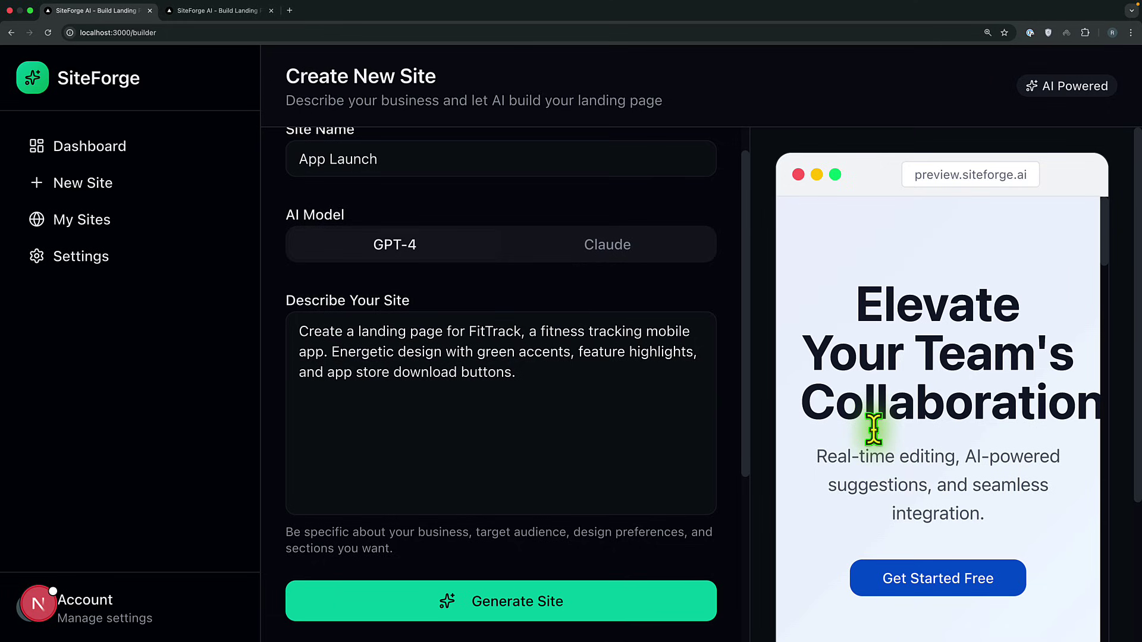
pyautogui.scroll(-3, 873, 428)
pyautogui.scroll(3, 874, 431)
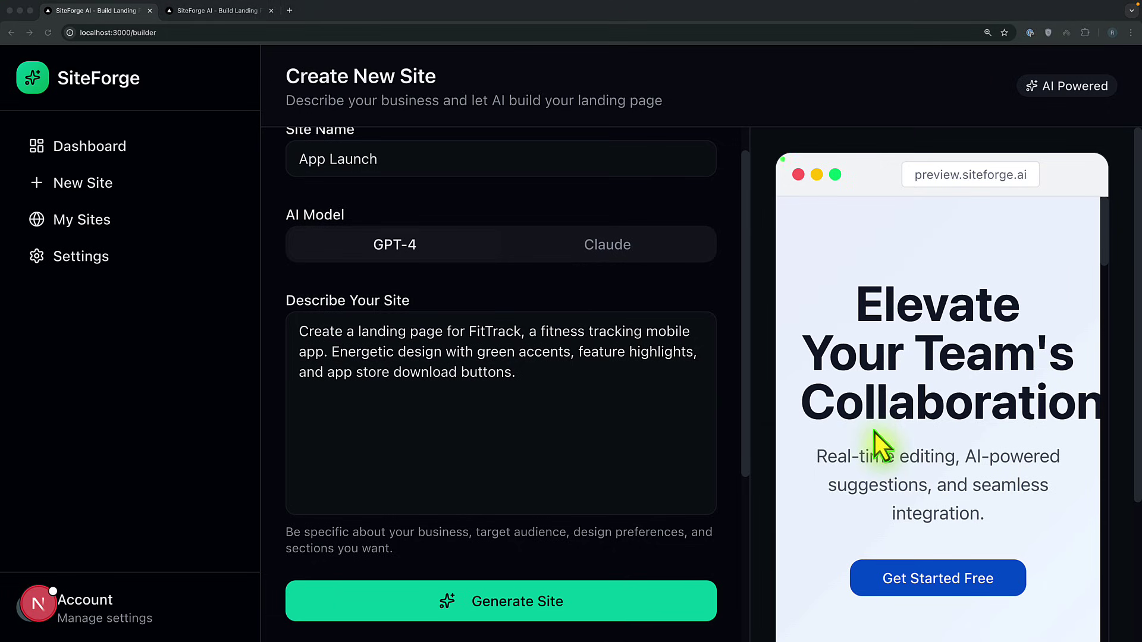
pyautogui.click(874, 432)
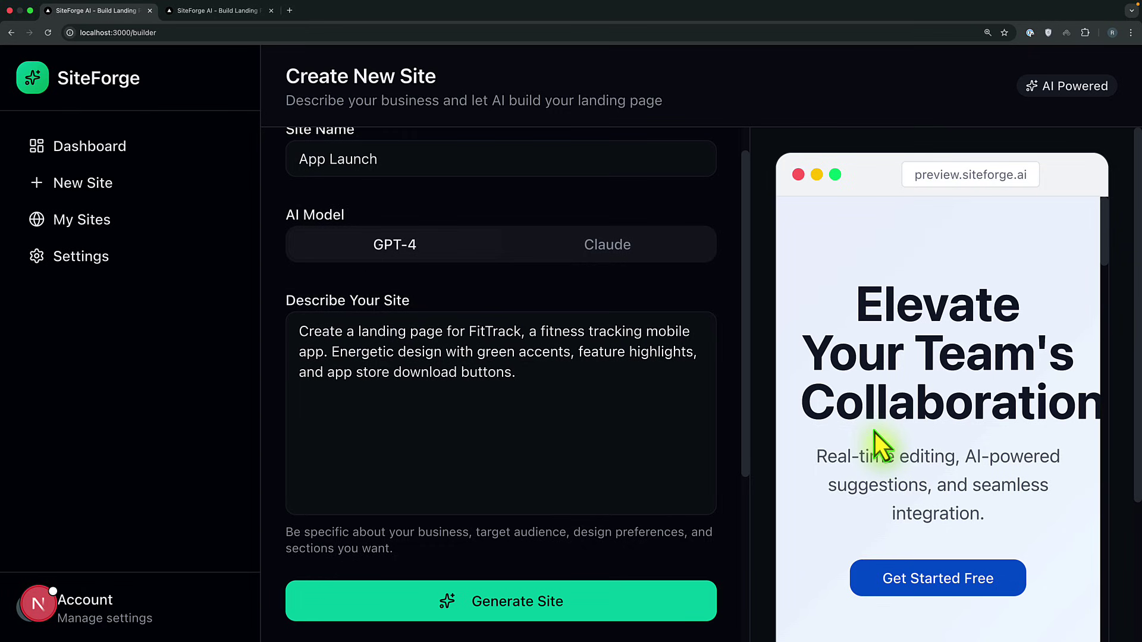
pyautogui.scroll(1, 874, 432)
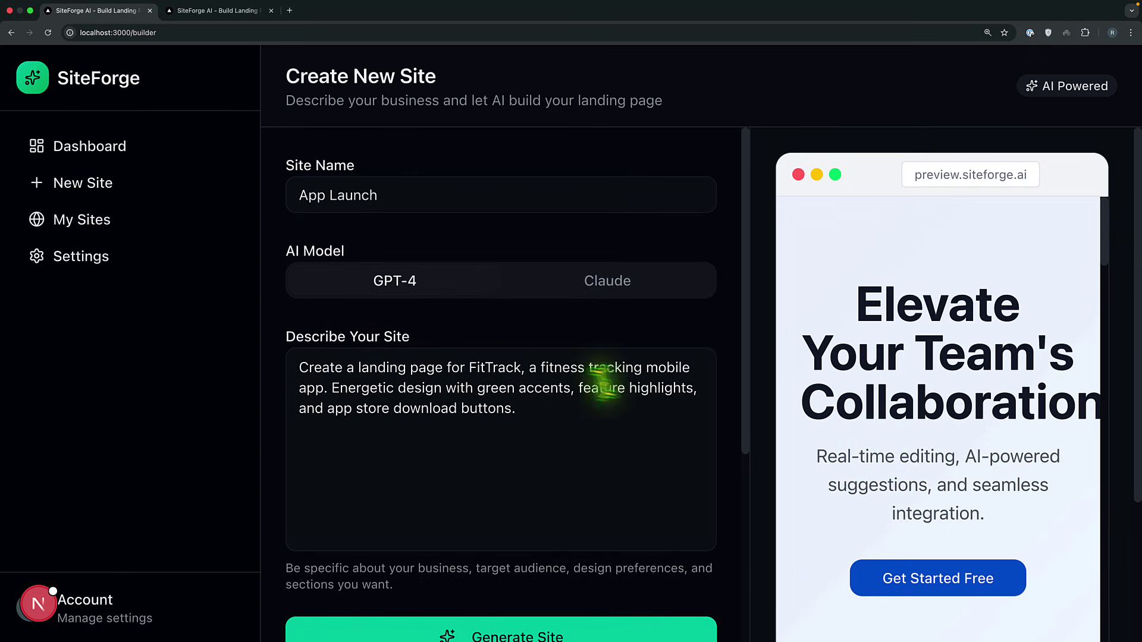
# - Try generating the FitTrack site and hit the free plan's 'Site limit reached' message
pyautogui.scroll(-3, 604, 380)
pyautogui.click(566, 375)
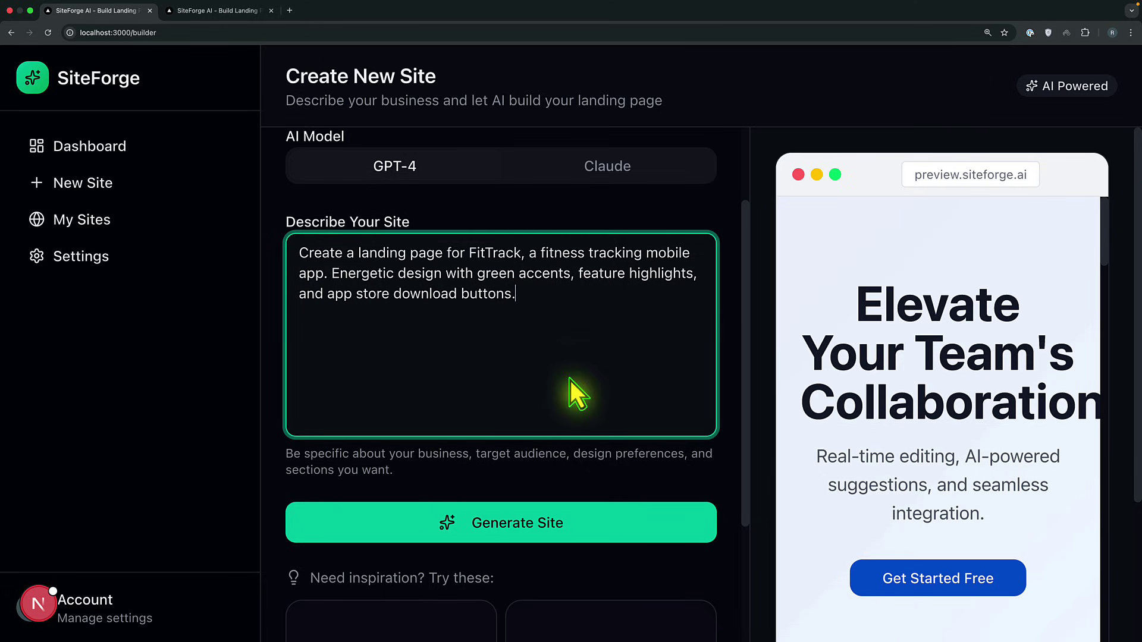
pyautogui.click(539, 523)
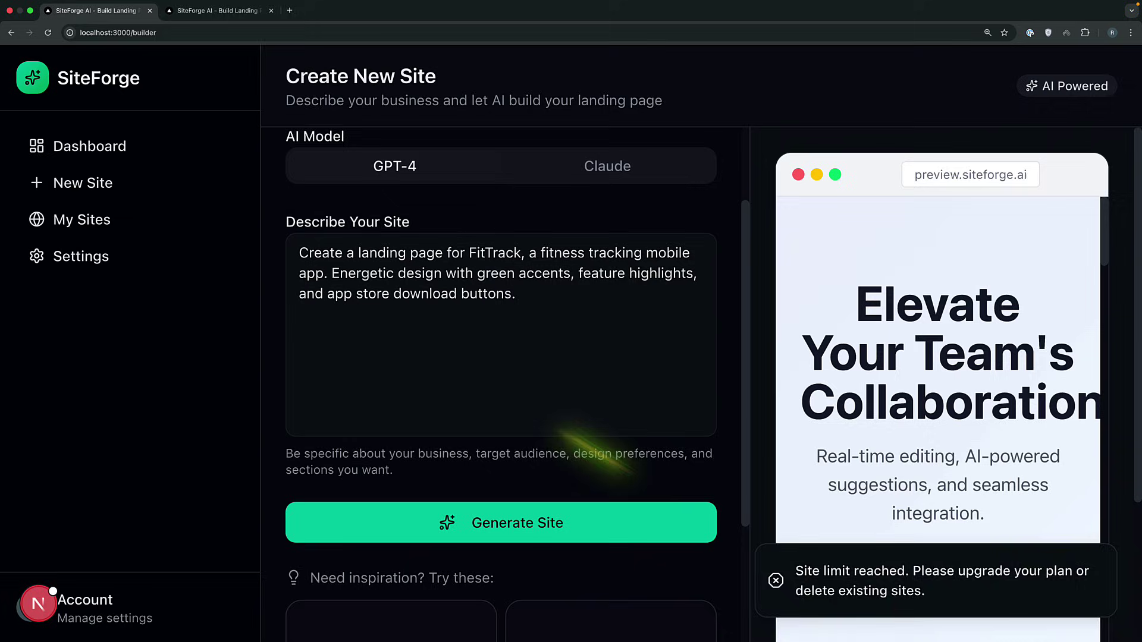
pyautogui.click(468, 333)
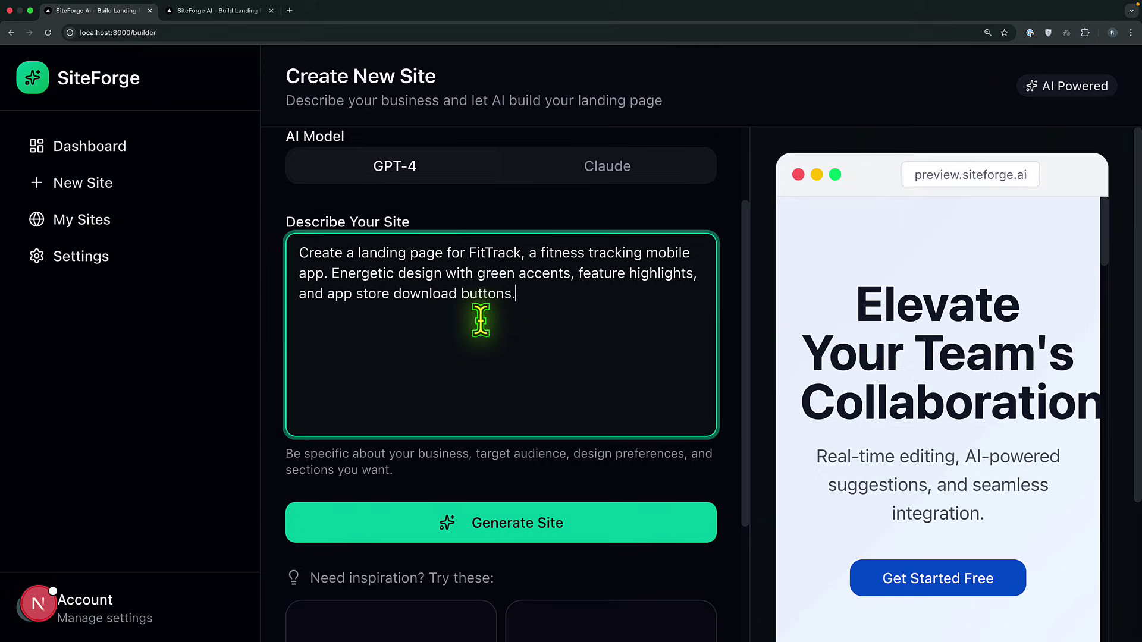
pyautogui.tripleClick(301, 246)
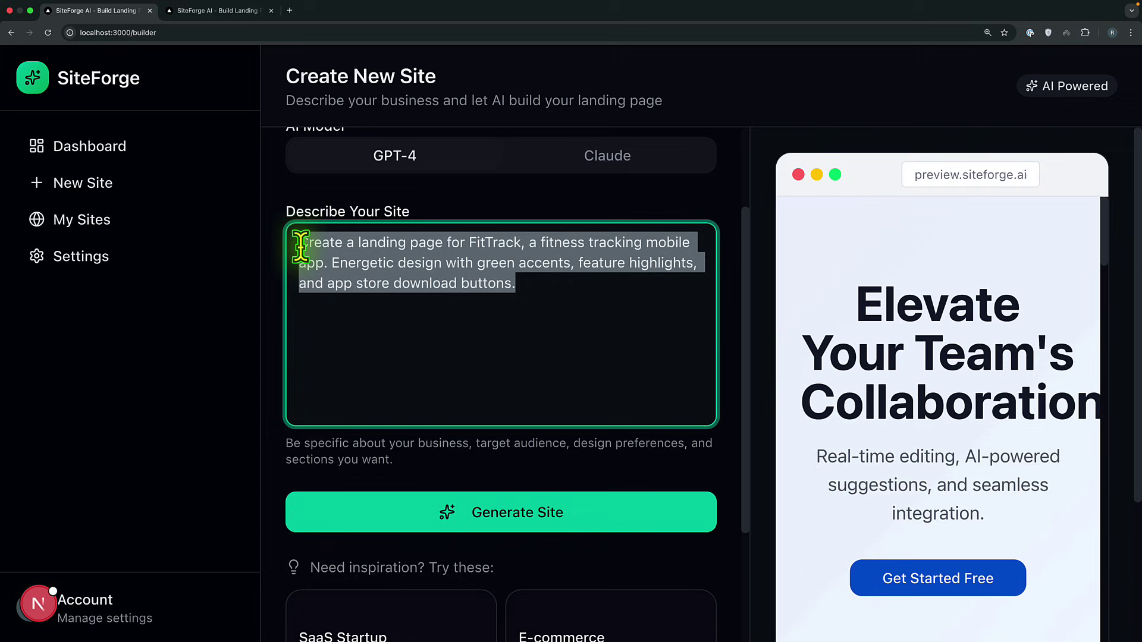
pyautogui.click(475, 286)
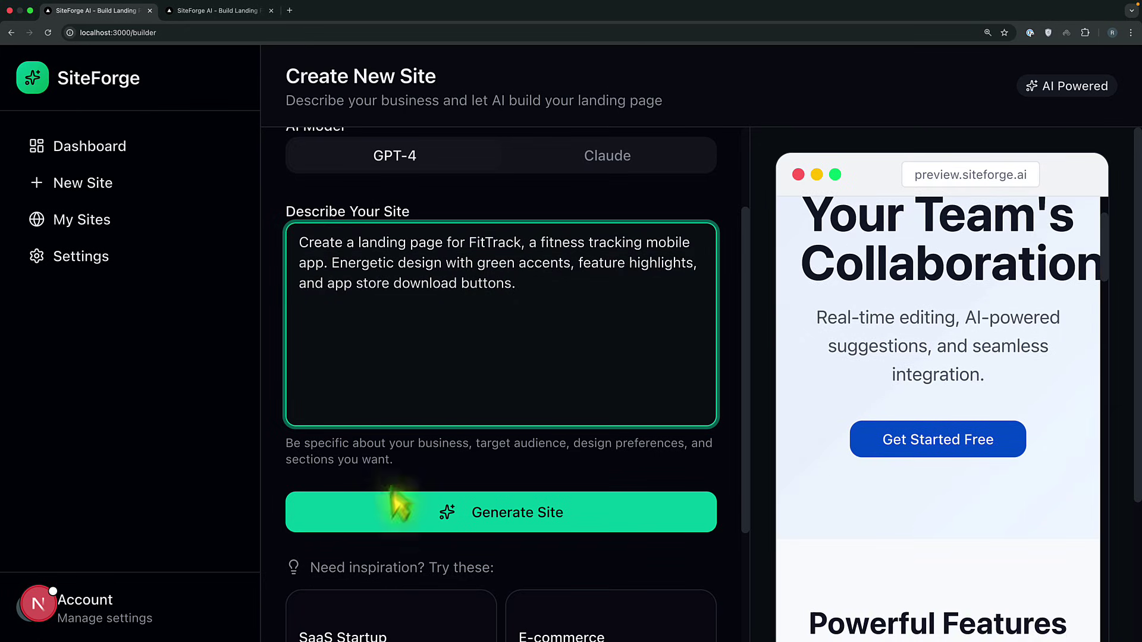
pyautogui.scroll(-3, 383, 528)
pyautogui.scroll(5, 379, 517)
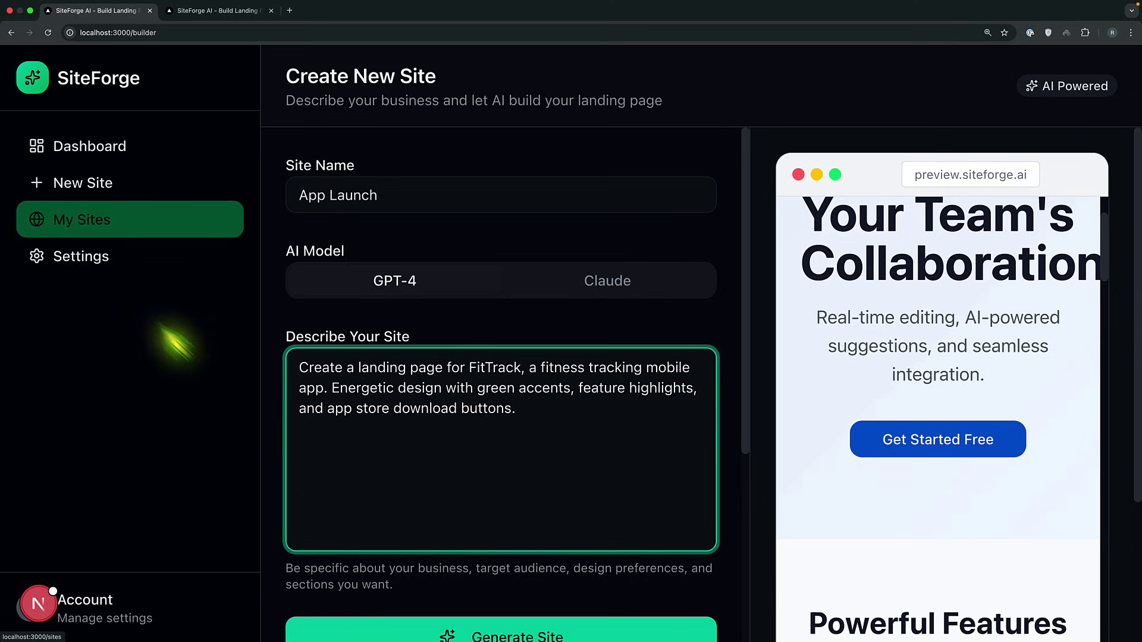
# - Choose Upgrade on the Pro plan in Settings, opening Stripe's $10.00/month checkout
pyautogui.click(75, 253)
pyautogui.scroll(-10, 749, 415)
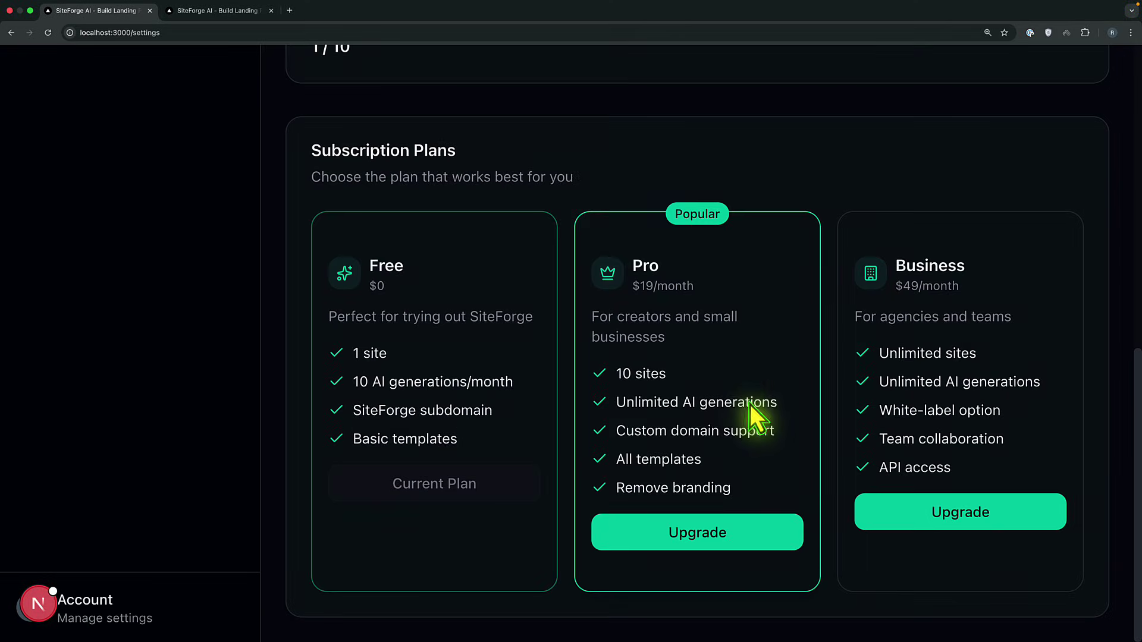
pyautogui.click(697, 537)
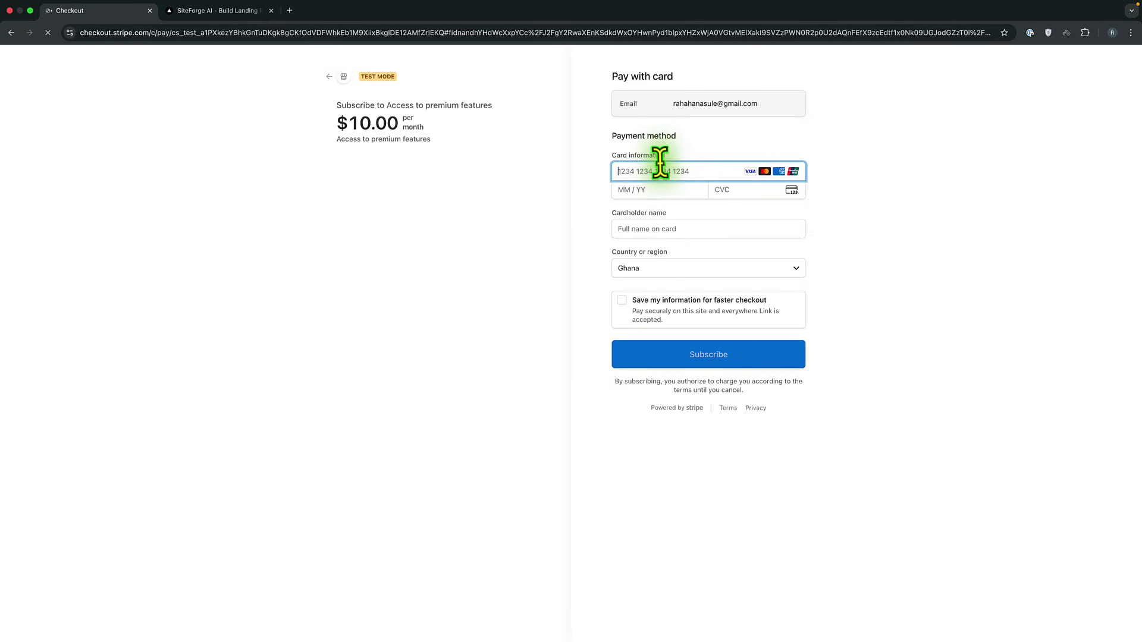
# - Zoom the checkout to 150%, then return to SiteForge Settings without paying
pyautogui.press('super+equal')
pyautogui.press('super+equal')
pyautogui.press('super+equal')
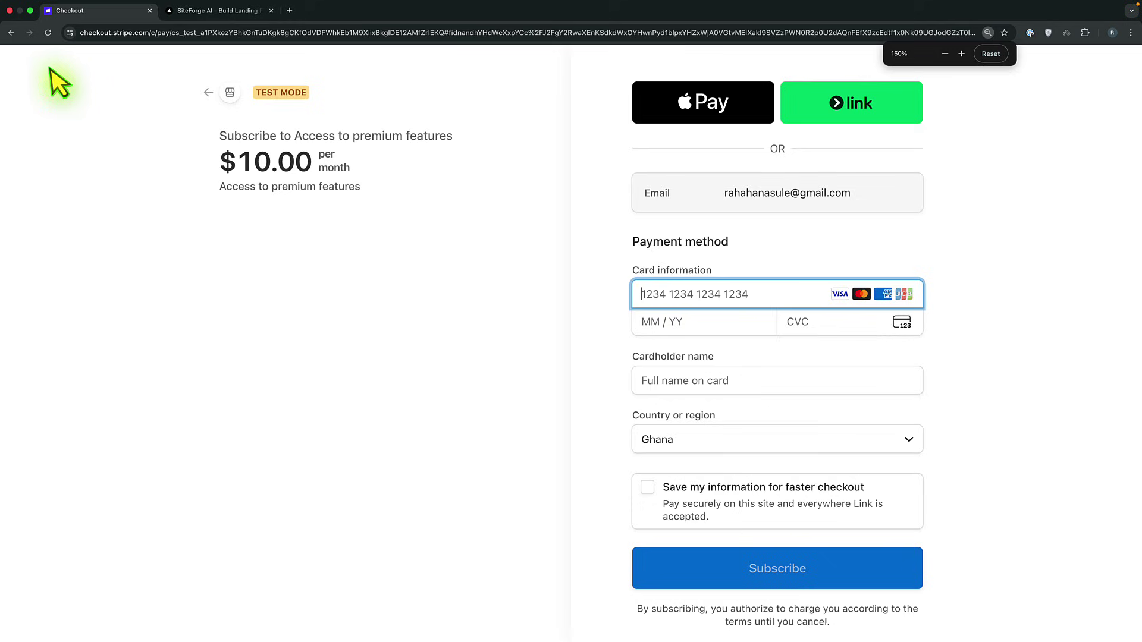
pyautogui.click(11, 32)
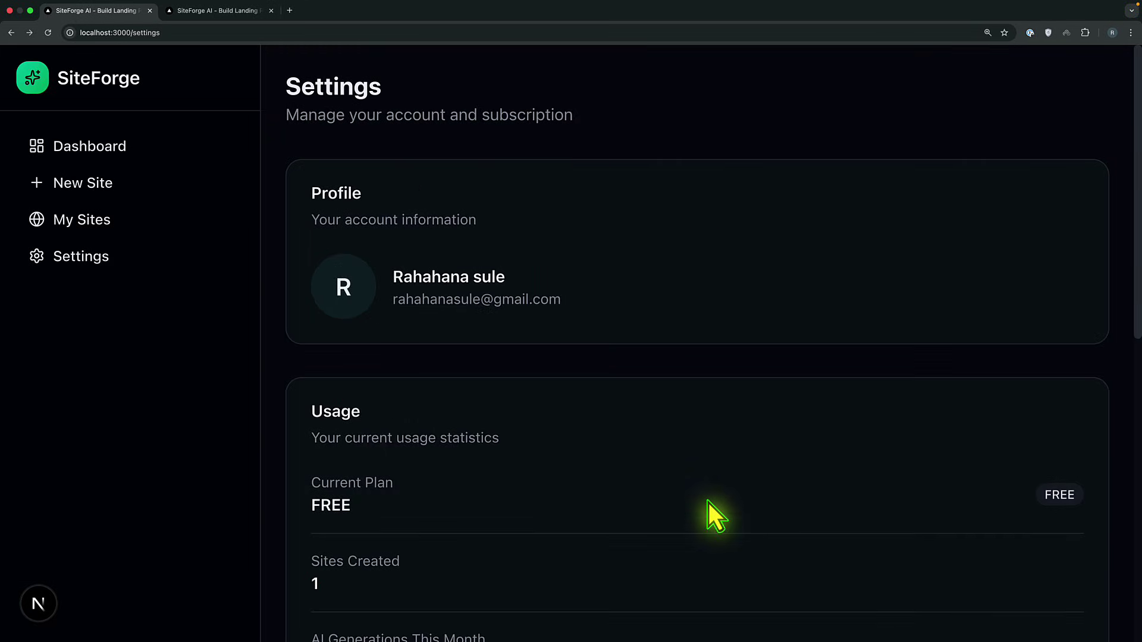
# - From the Dashboard, open the AI Saas site under Recent Sites in the editor
pyautogui.click(113, 152)
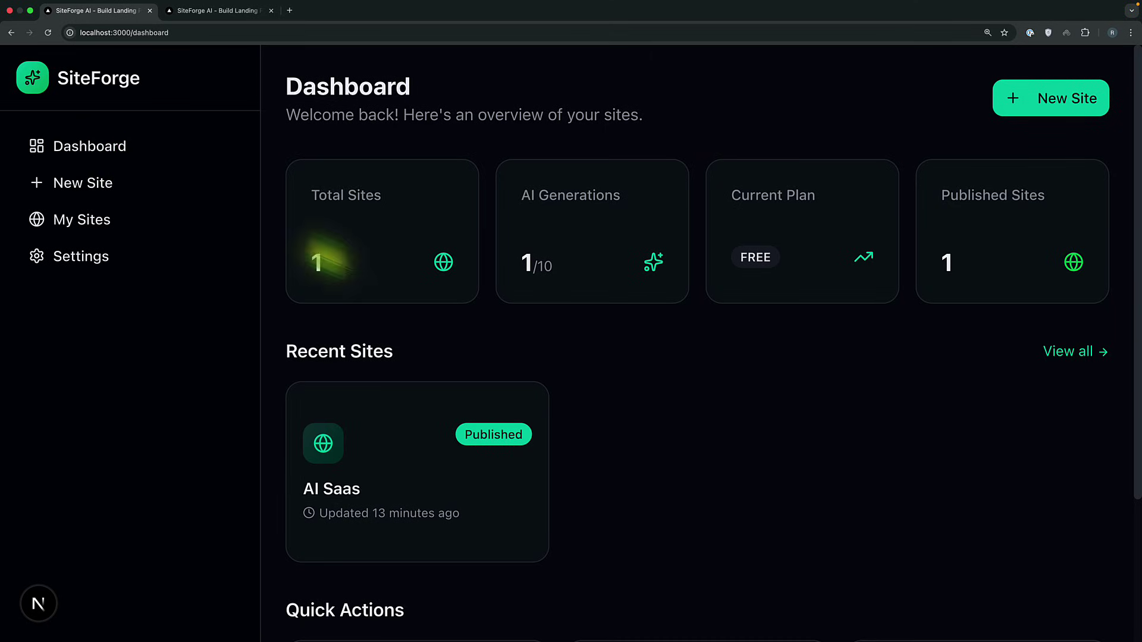
pyautogui.scroll(-5, 803, 447)
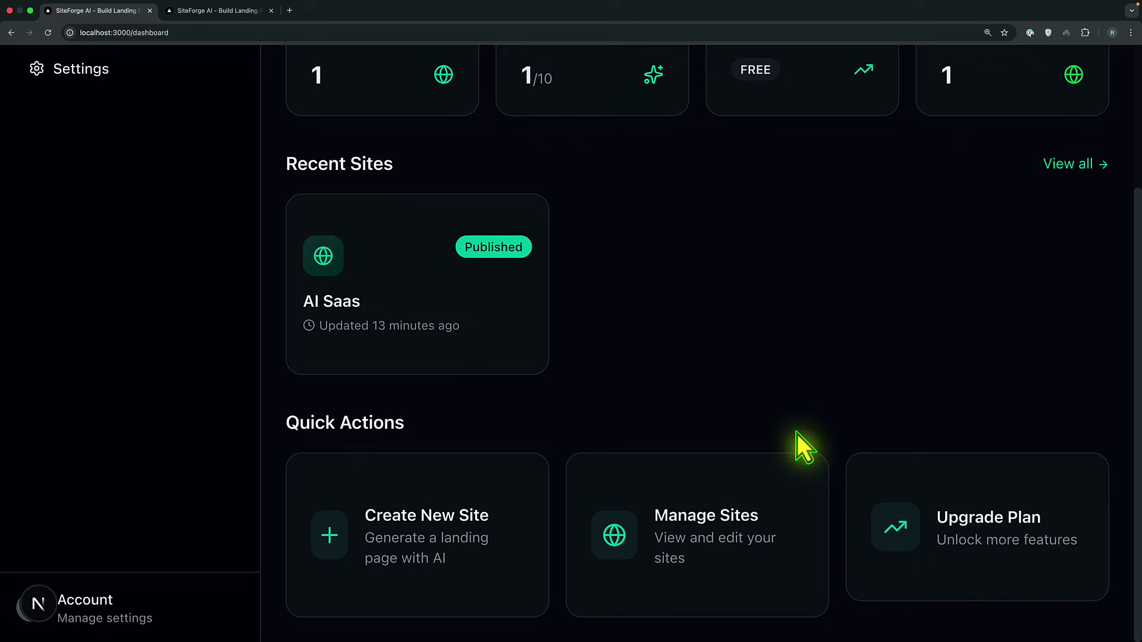
pyautogui.click(415, 300)
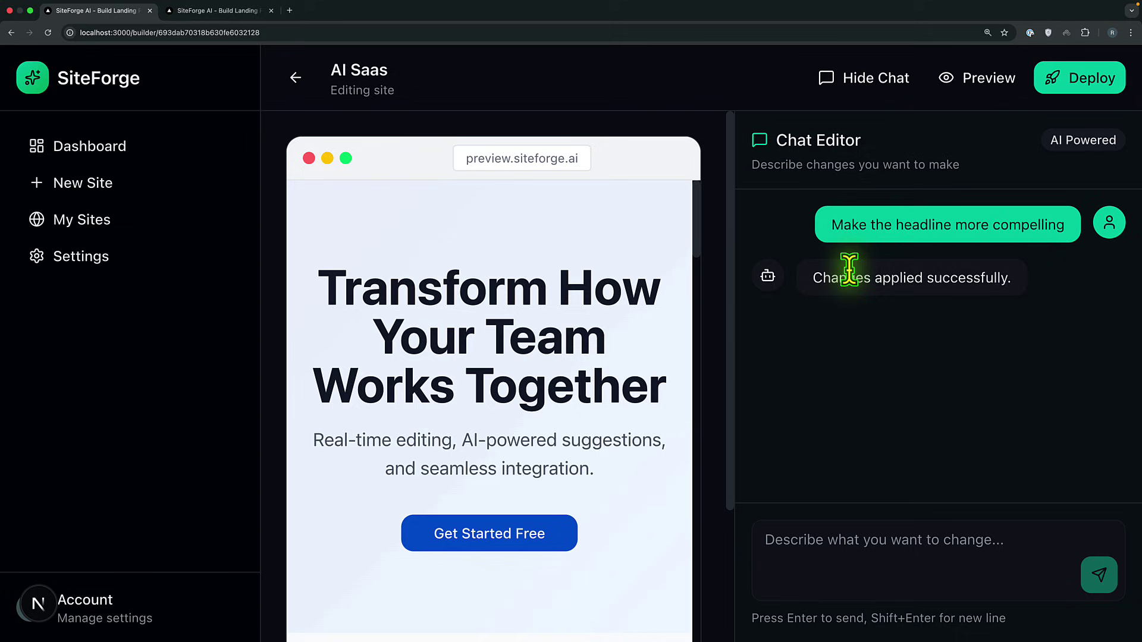
# - Paste the request 'Change the headline to something catchier' into the Chat Editor input
pyautogui.scroll(-2, 518, 389)
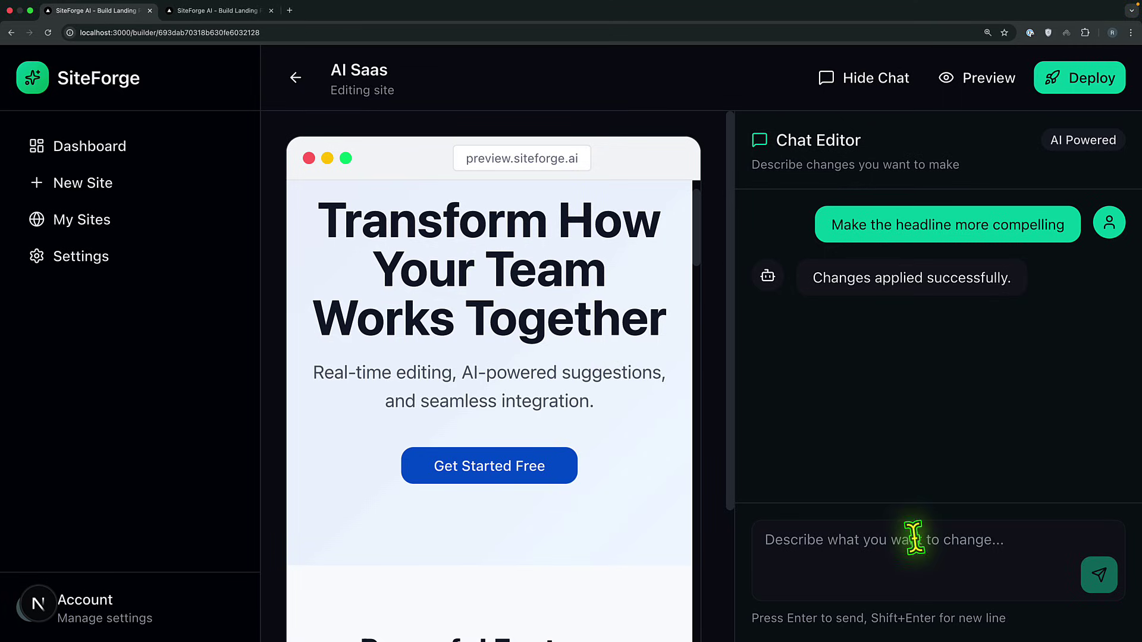
pyautogui.click(831, 542)
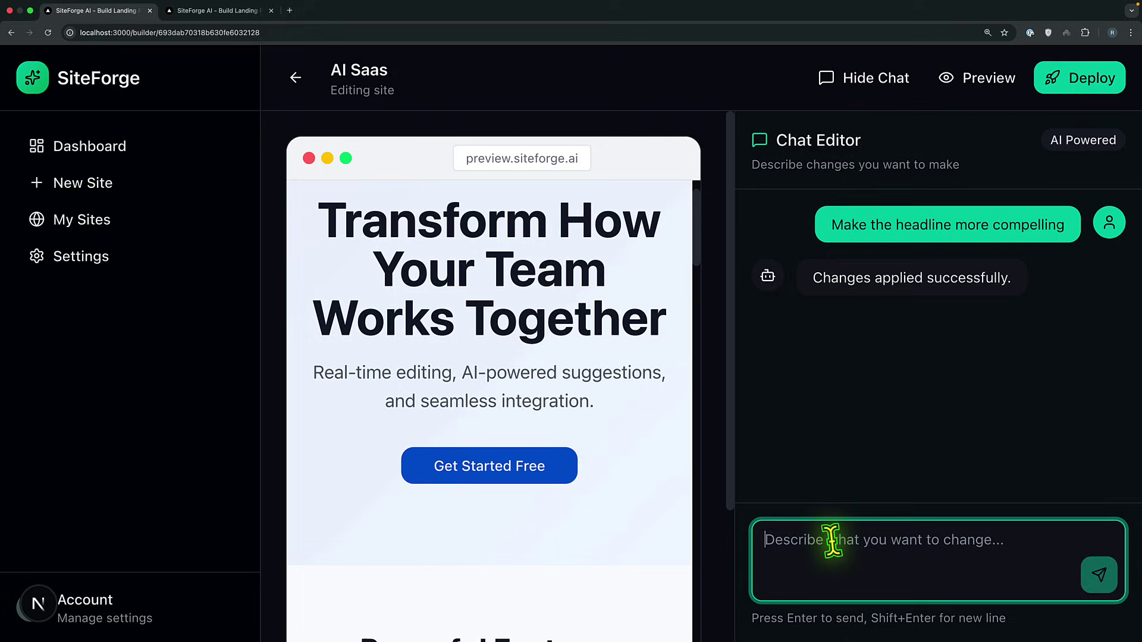
pyautogui.write('Change the headline to something catchier')
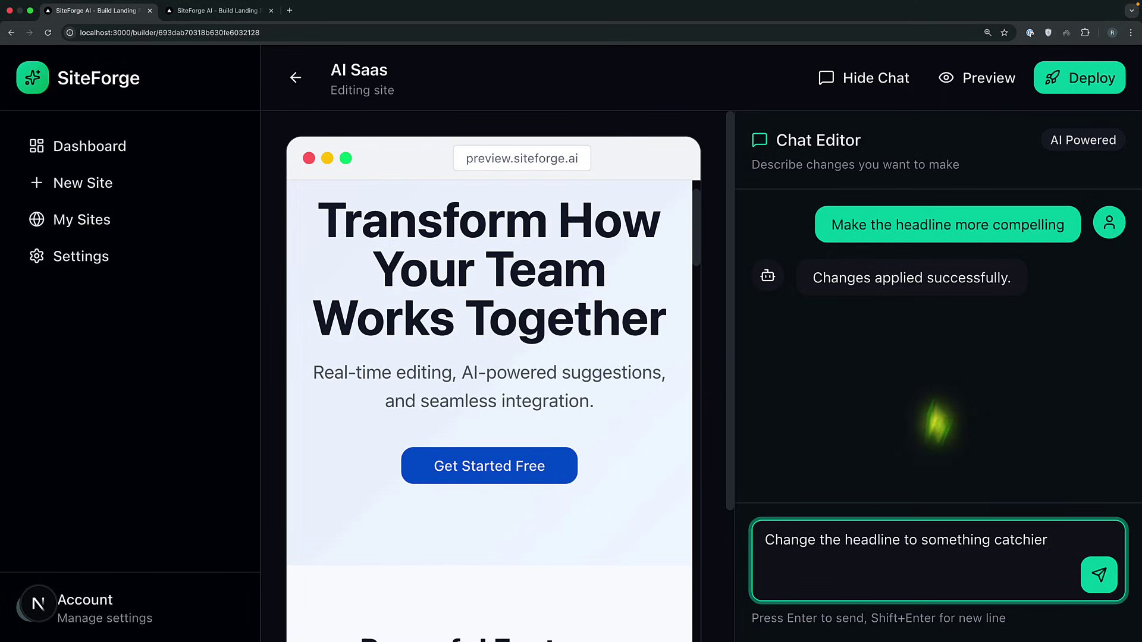
# - Deploy the AI Saas site from the editor's top bar
pyautogui.click(1068, 76)
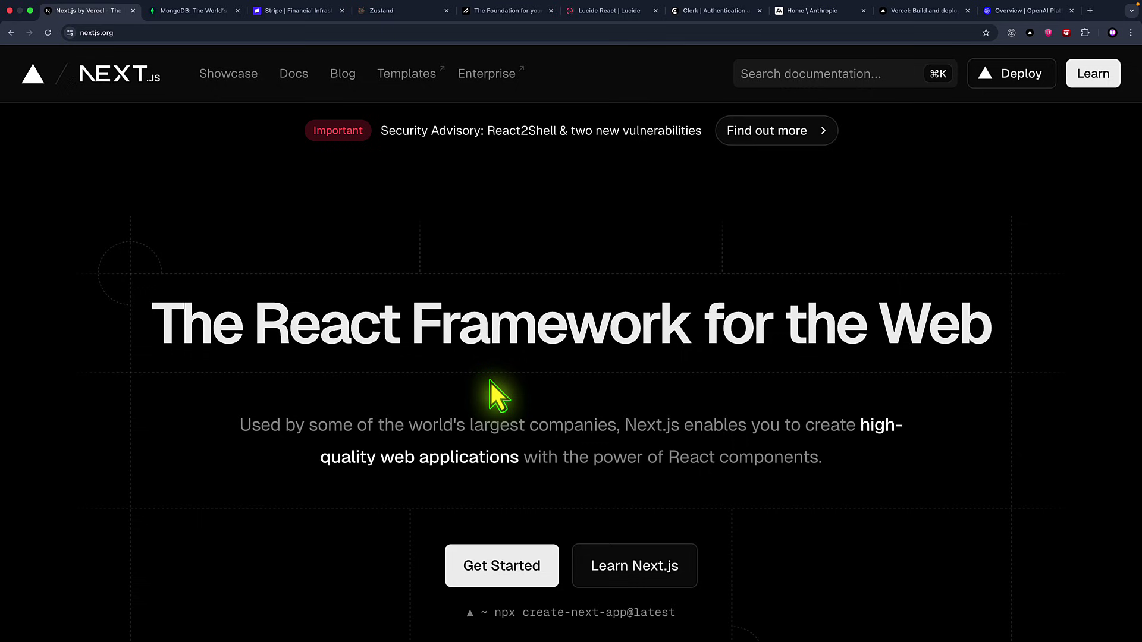
# - Browse the MongoDB, Stripe, Zustand, shadcn/ui, Lucide, Clerk, Anthropic, OpenAI and Vercel sites in Chrome
pyautogui.click(202, 12)
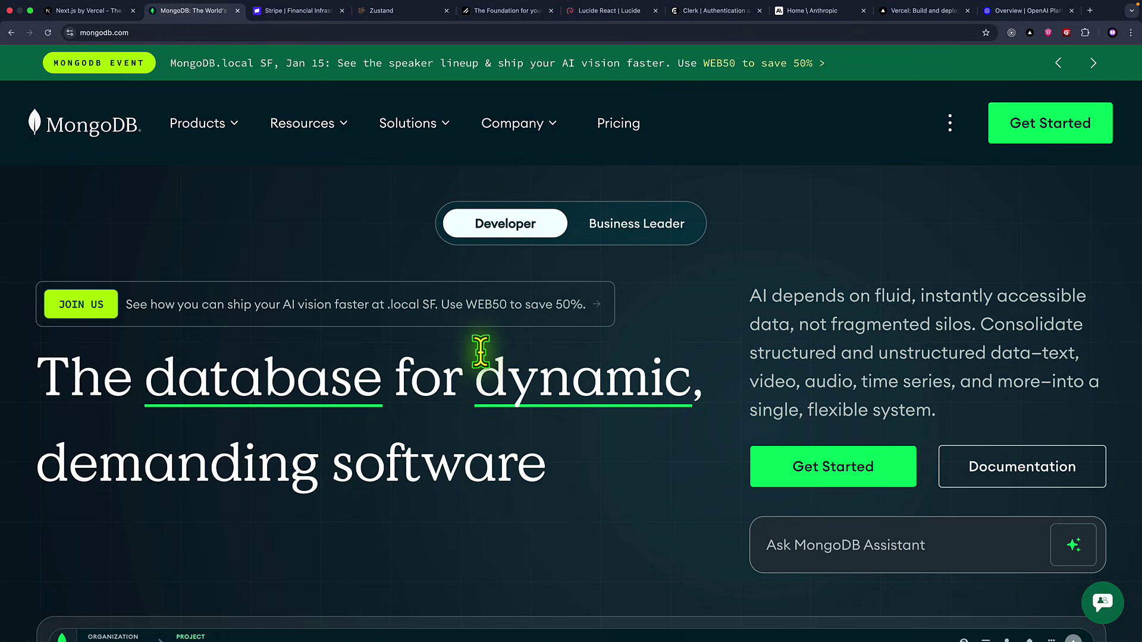
pyautogui.click(275, 13)
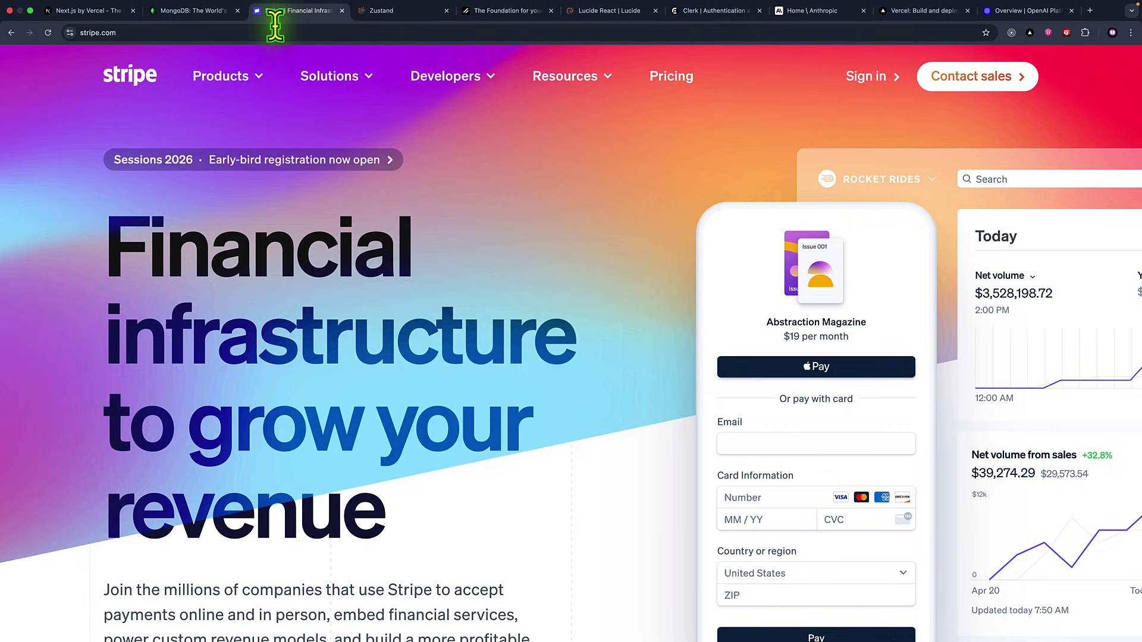
pyautogui.click(397, 14)
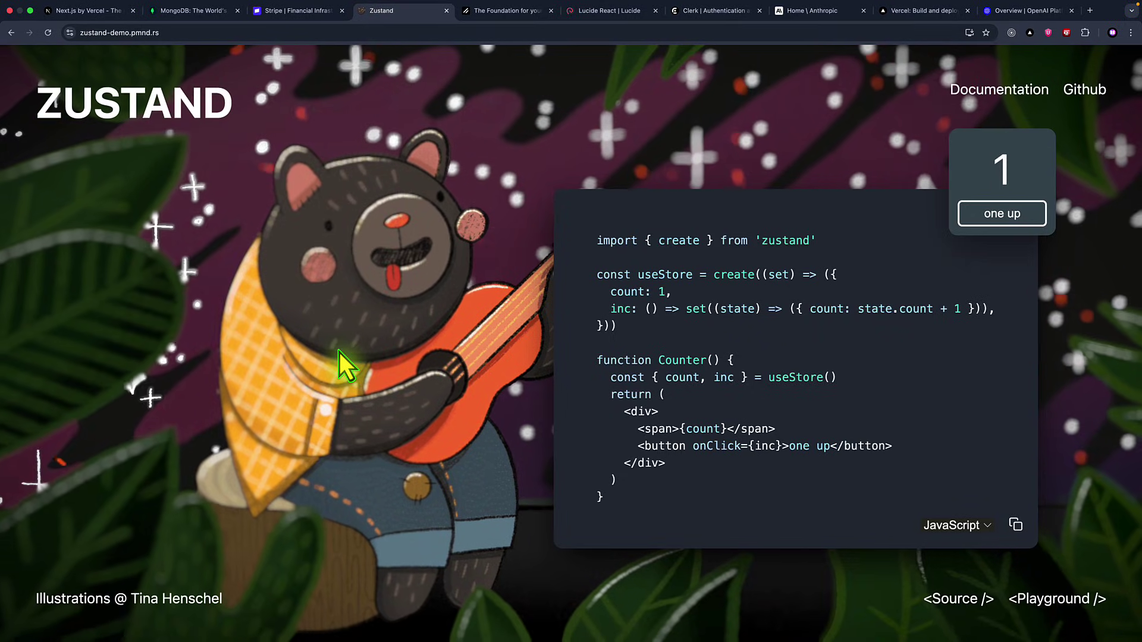
pyautogui.hotkey('ctrl', 'Tab')
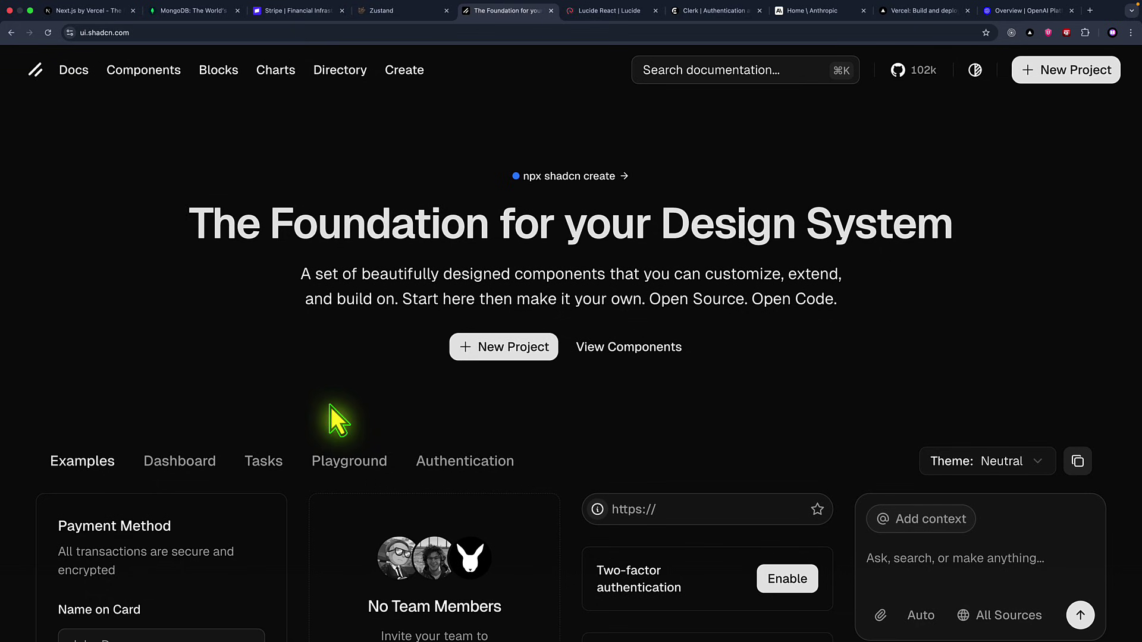
pyautogui.click(599, 14)
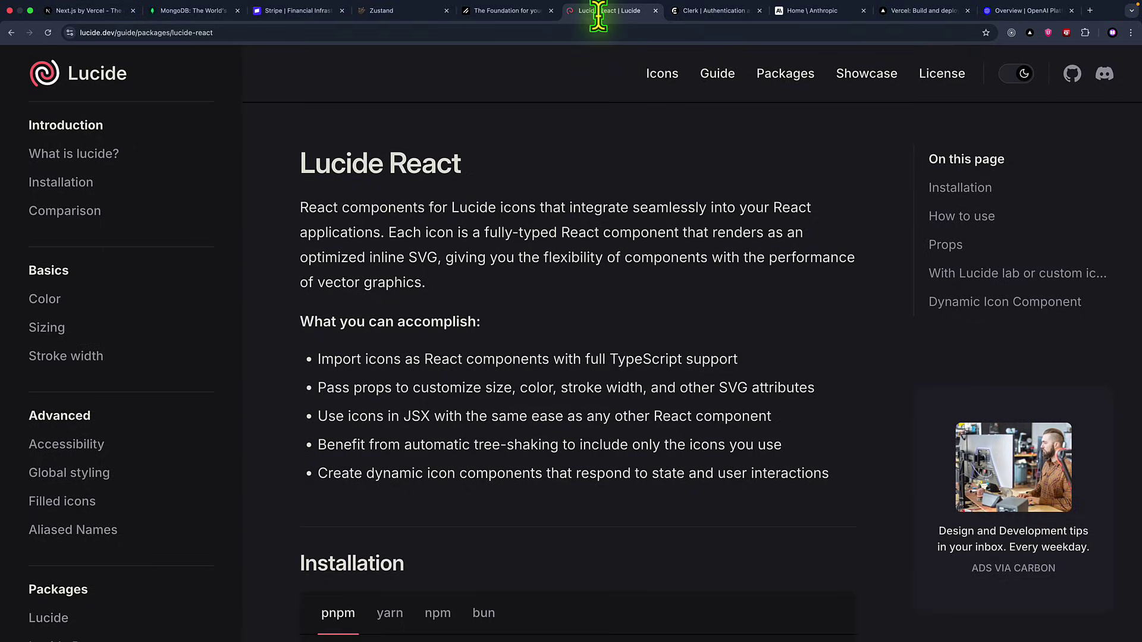
pyautogui.click(717, 14)
pyautogui.click(816, 21)
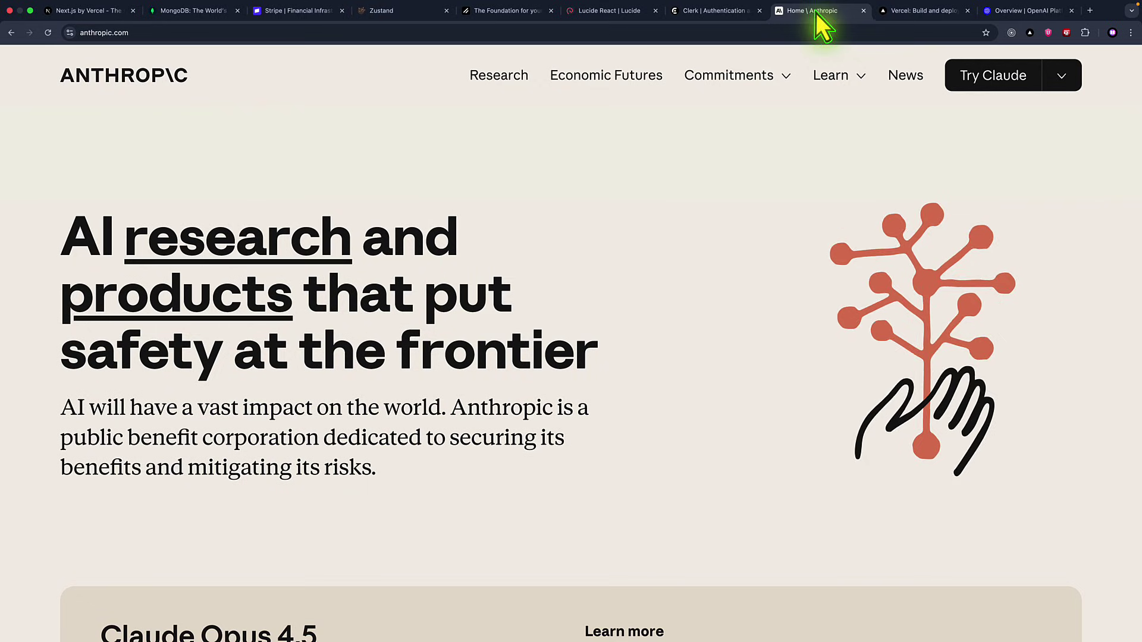
pyautogui.click(1015, 12)
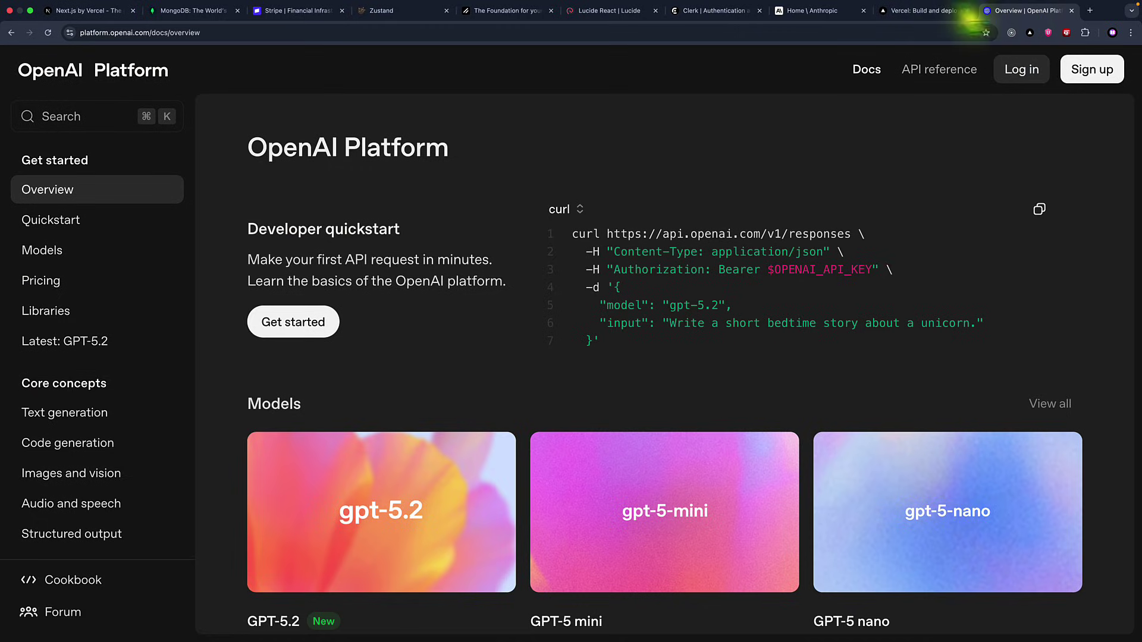
pyautogui.click(817, 13)
pyautogui.click(910, 13)
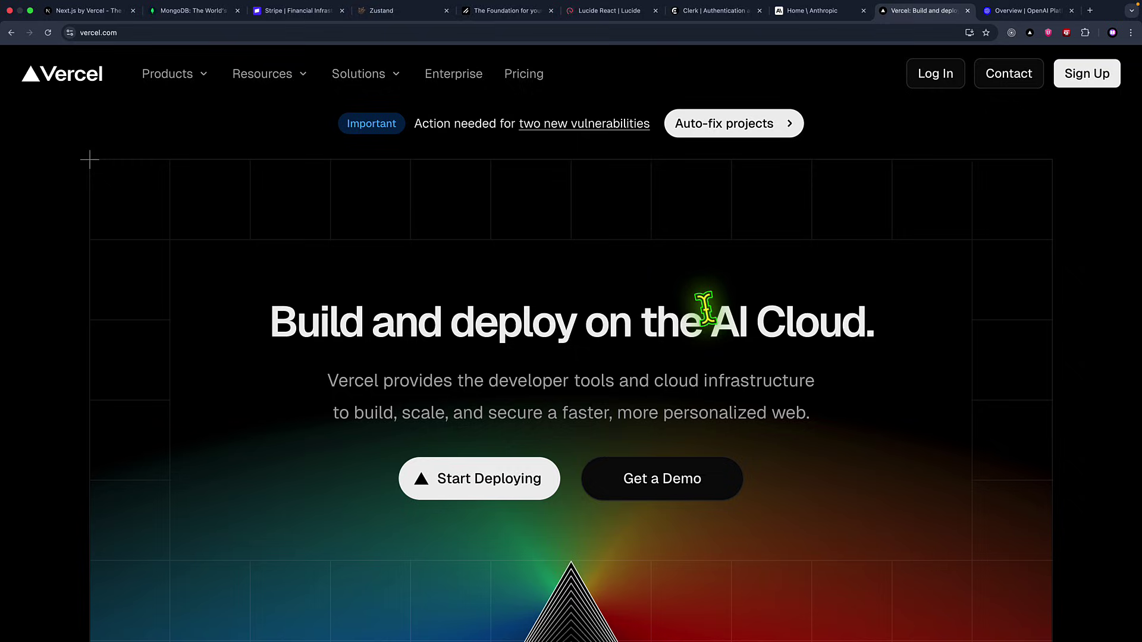